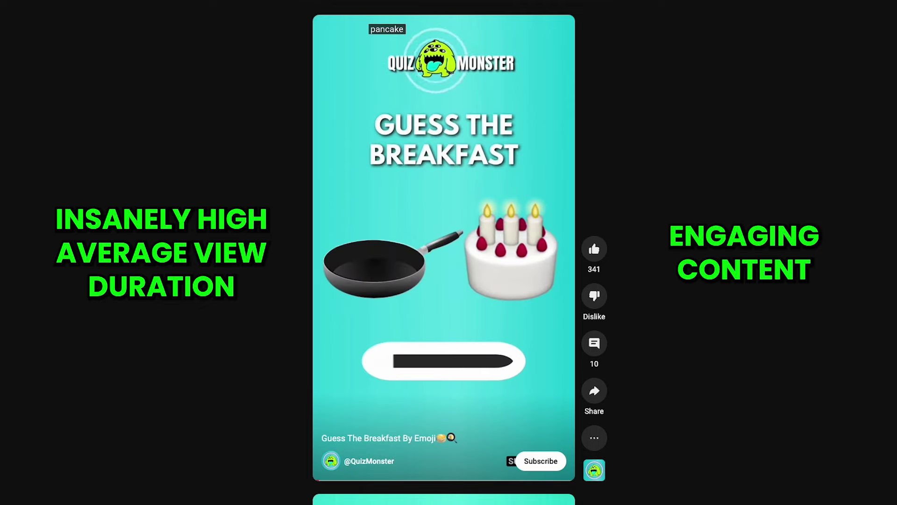
Step: Scroll down the YouTube Shorts feed to the next quiz Short
scroll(444, 253, "down", 1)
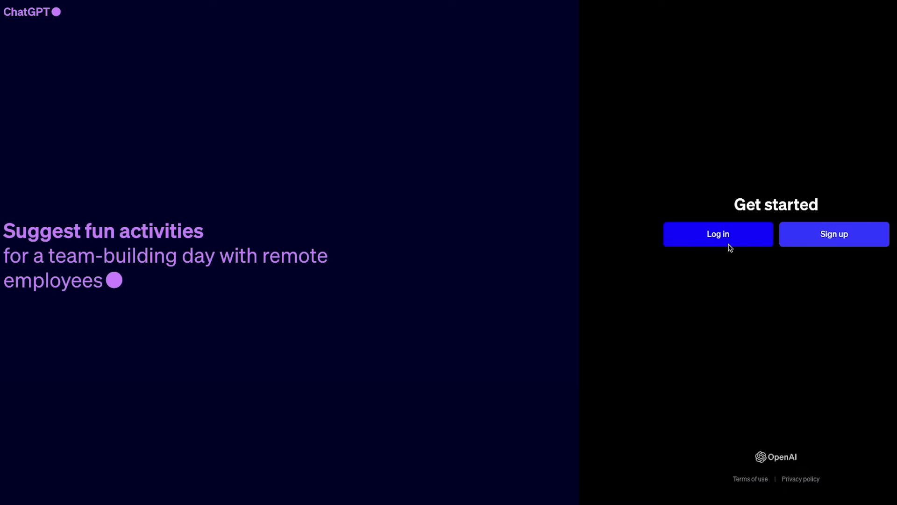
Step: Log in to ChatGPT and write the riddle-writer prompt with Title/Hook/Body/Options/Answer columns
left_click(729, 244)
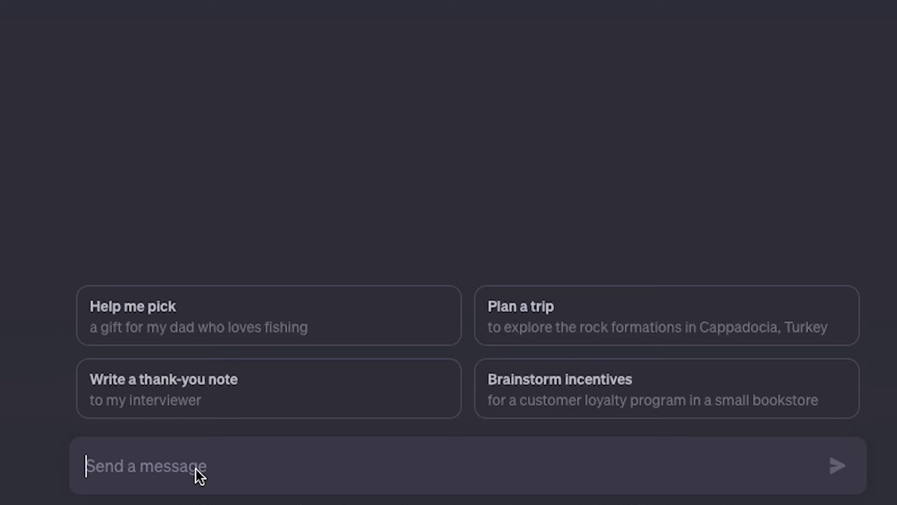
type("Act as a riddles expert, and your task is to create 50 quick riddl")
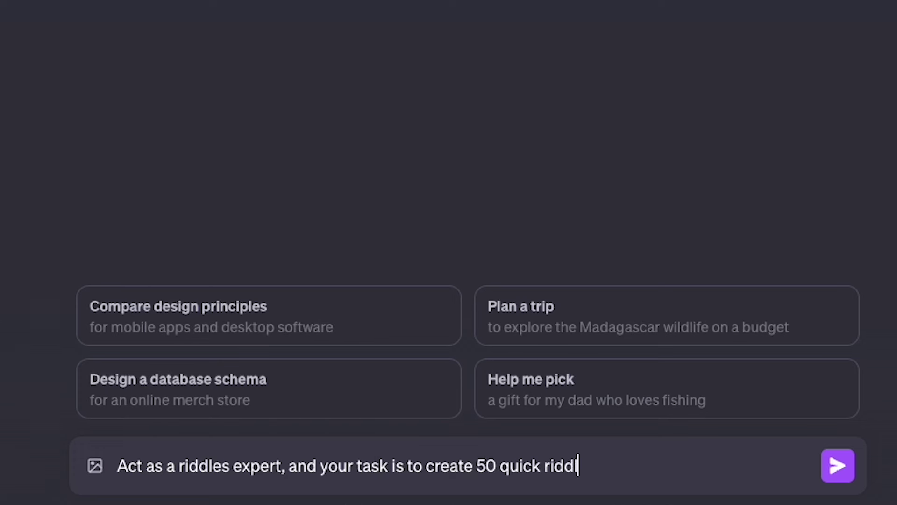
type("ve. The riddles should be simple enough to engage and amuse the participants. E")
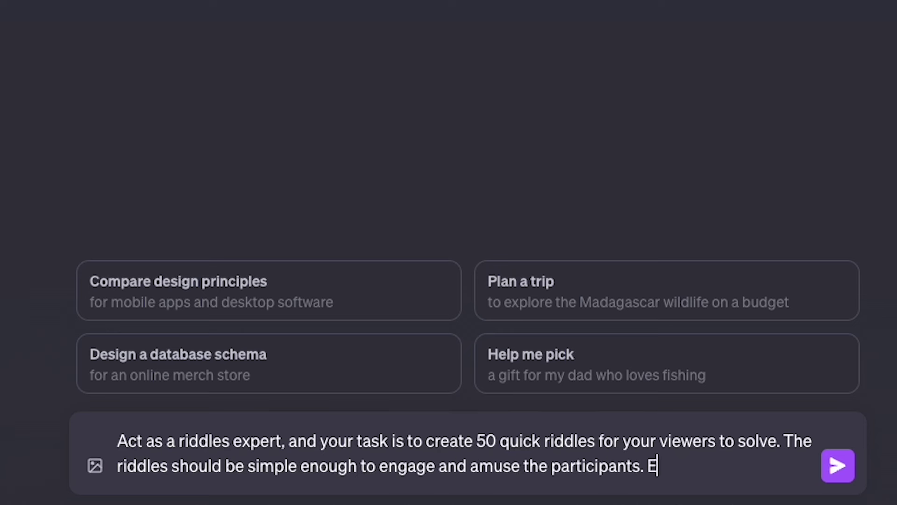
type("sist of 3 options and only one correct answer. Present your riddle")
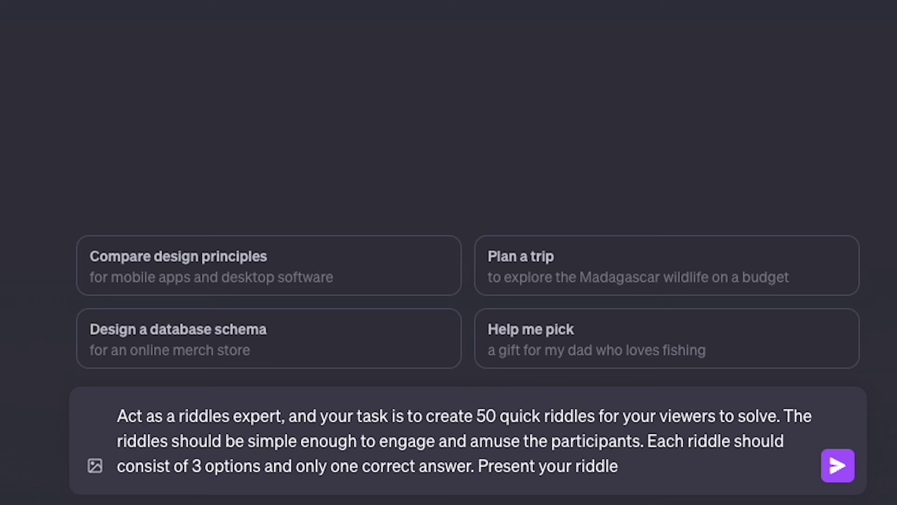
type("wn below:")
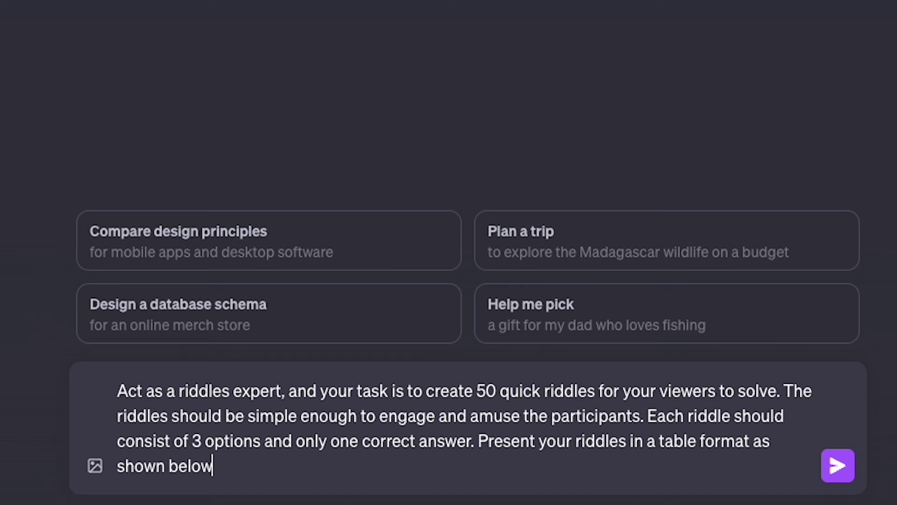
key("shift+Return")
key("shift+Return")
type("Tit")
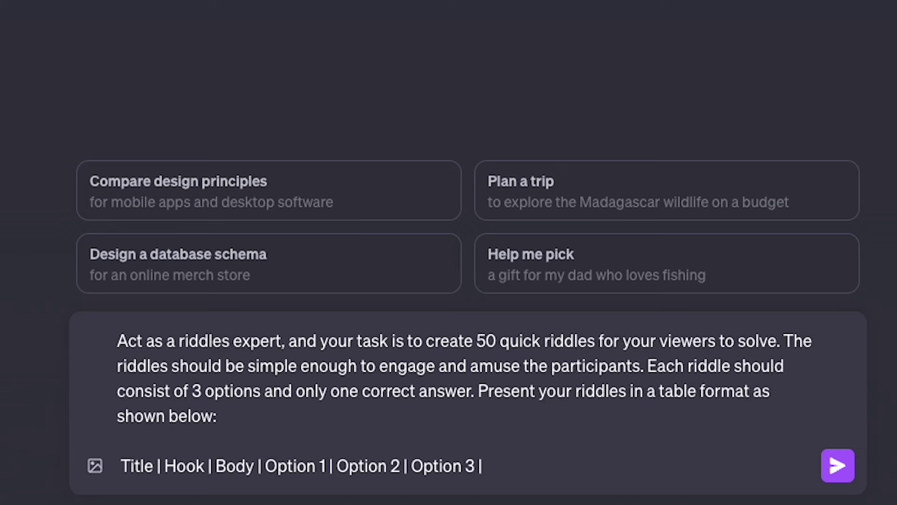
type("wer")
key("shift+Return")
key("shift+Return")
Step: Add the 'Riddle Central' example riddle with cloud/dream/candle options, then send the prompt
type("Here's an example of a")
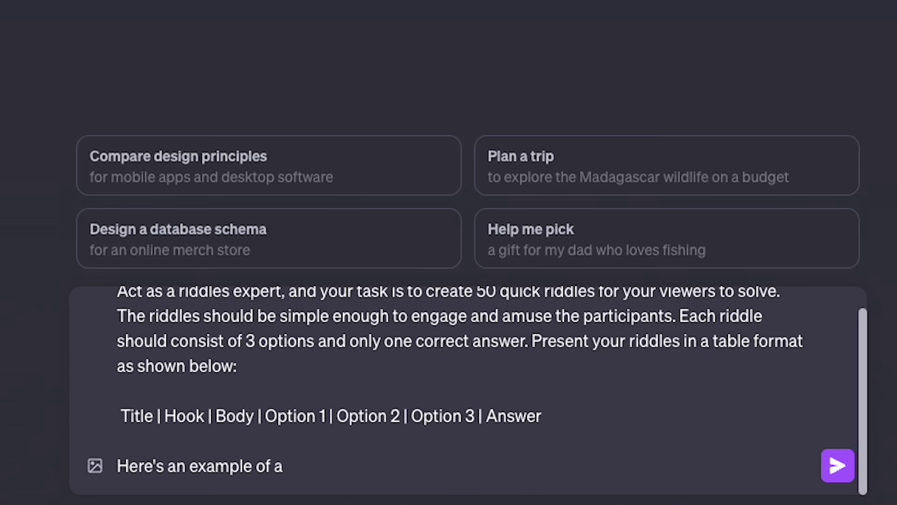
type(" riddle:")
key("shift+Return")
key("shift+Return")
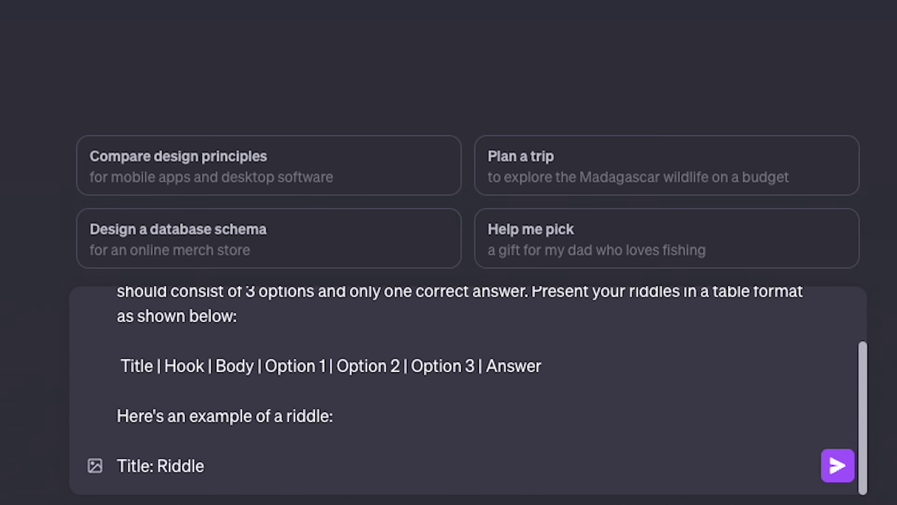
type("Title: Riddle Central")
key("shift+Return")
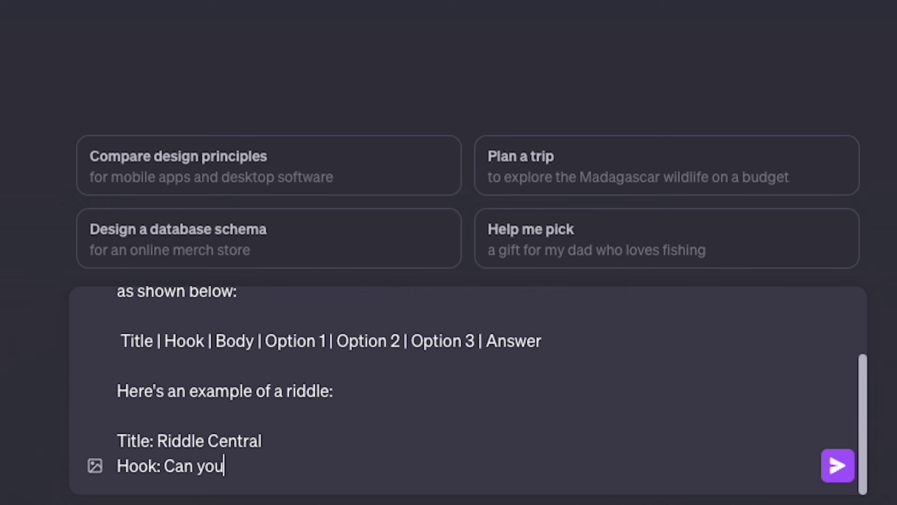
type("Hook: Can you solve this?")
key("shift+Return")
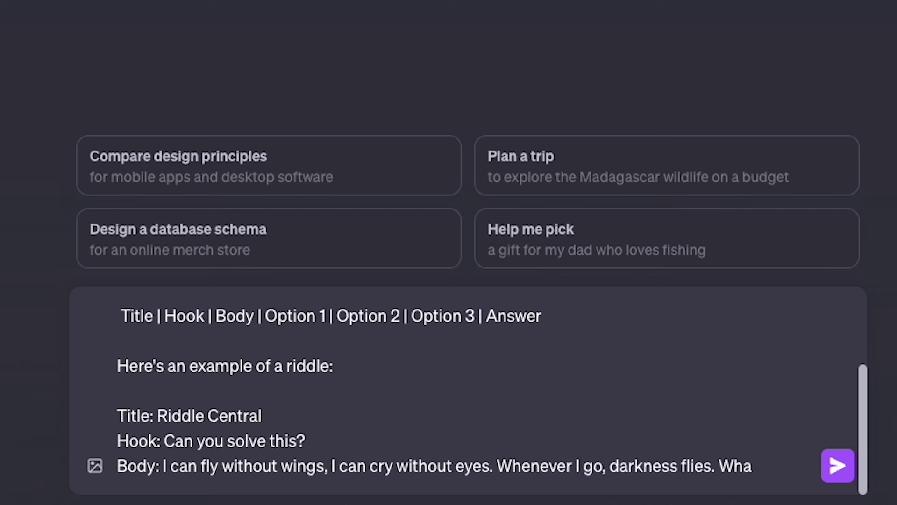
key("shift+Return")
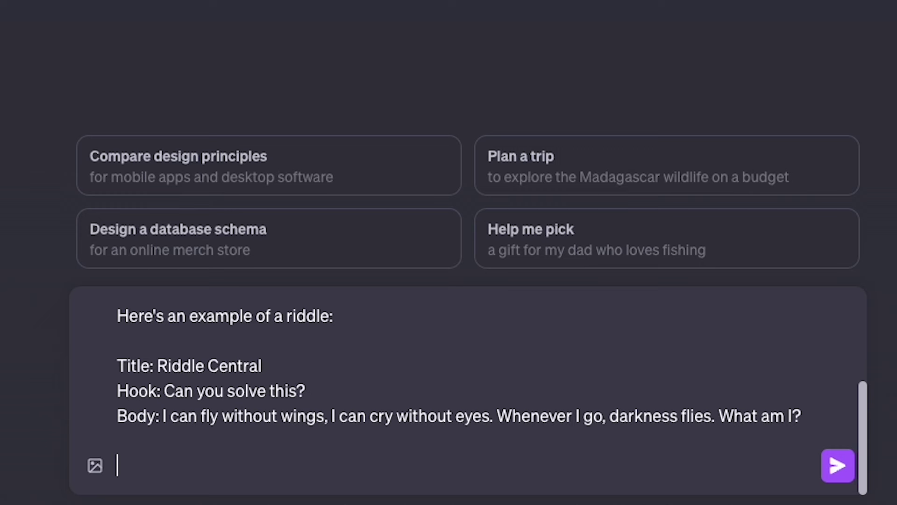
type("Option 1: A cloud")
key("shift+Return")
type("Option")
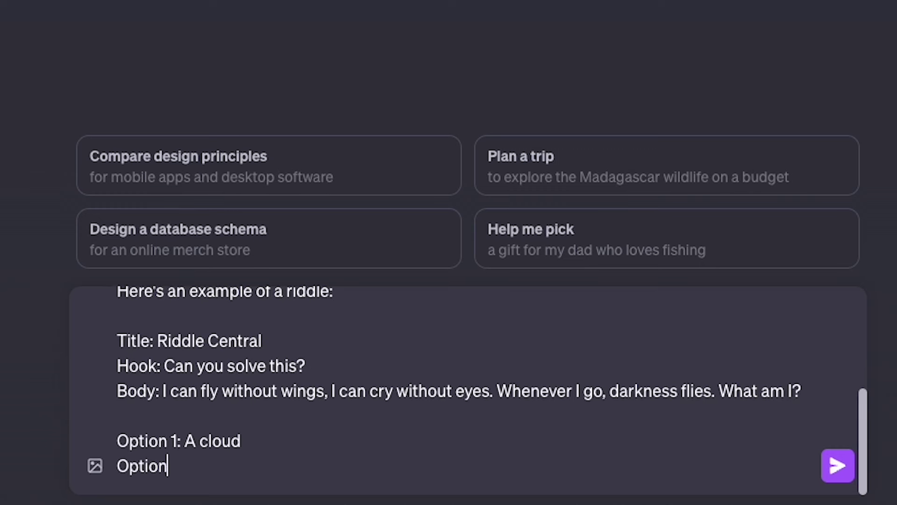
type(" 2: A dream")
key("shift+Return")
type("Option 3: A candle")
key("shift+Return")
key("shift+Return")
type("Answer: A candle")
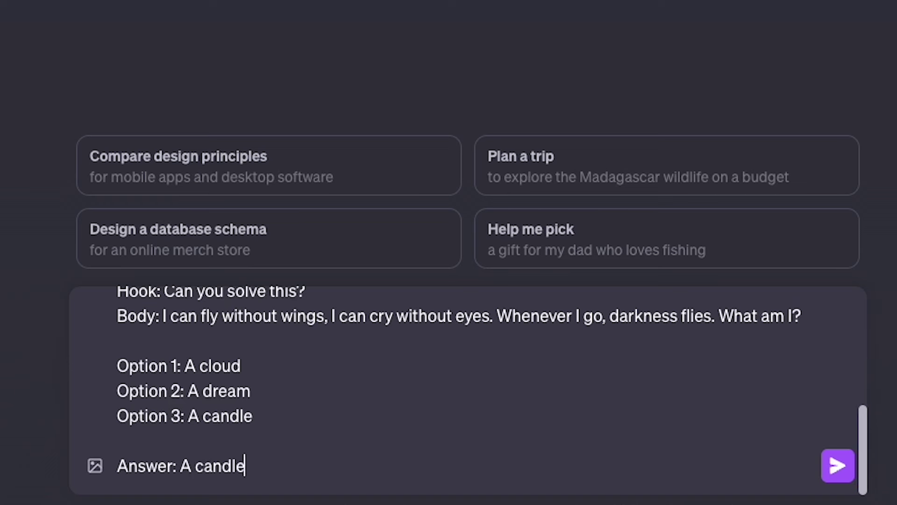
key("shift+Return")
key("shift+Return")
type("Please ensure your riddles are fun, engaging and provide a satisfying feel")
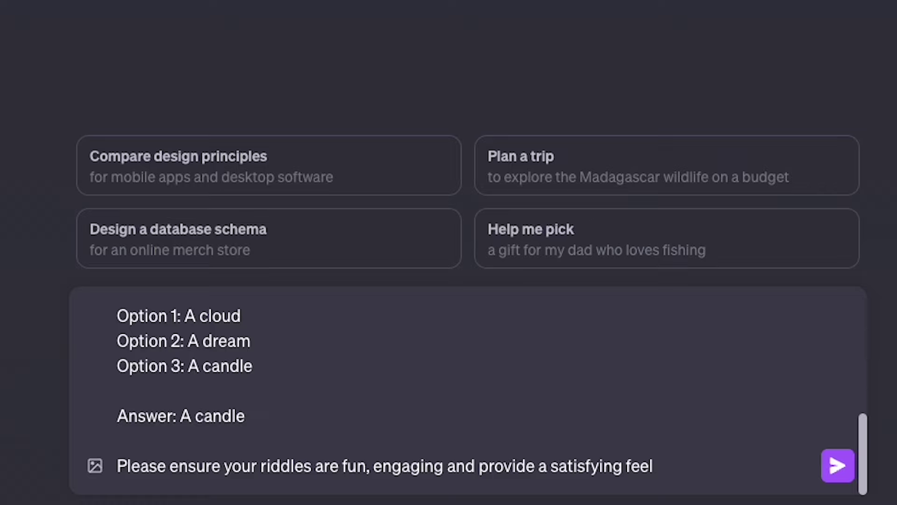
type(".")
key("Return")
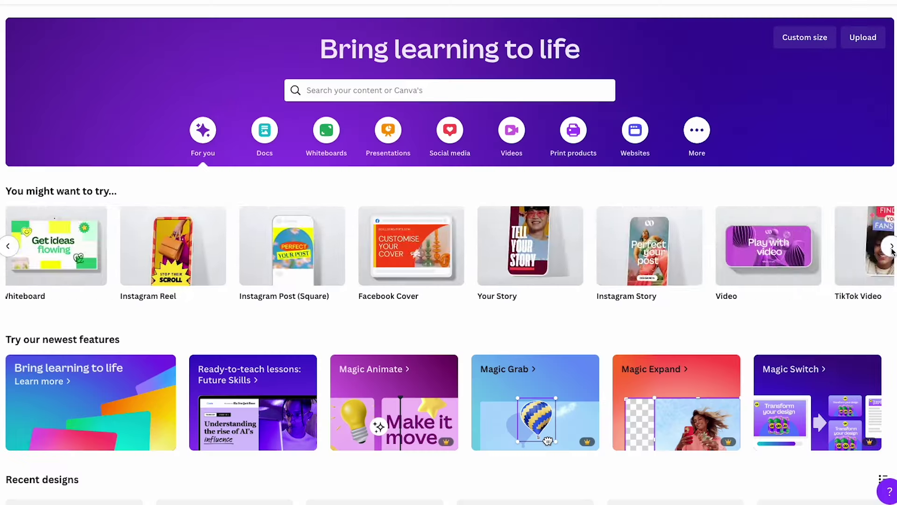
Step: Browse the suggested design types and search Canva templates for 'youtube shorts'
left_click(892, 247)
left_click(892, 248)
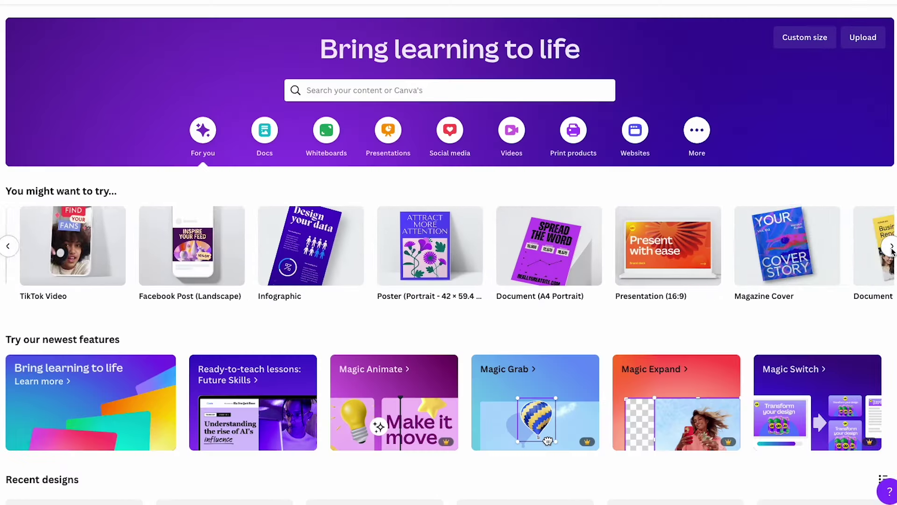
left_click(892, 247)
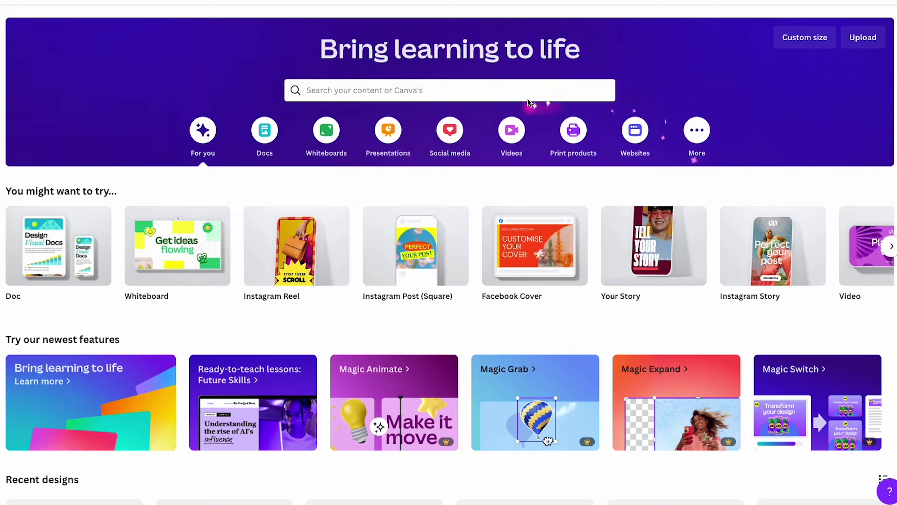
left_click(525, 93)
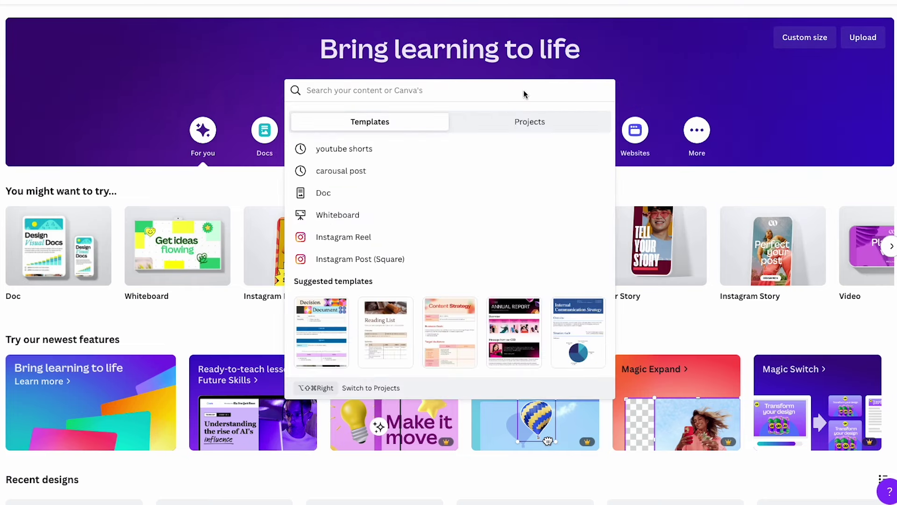
type("youtube")
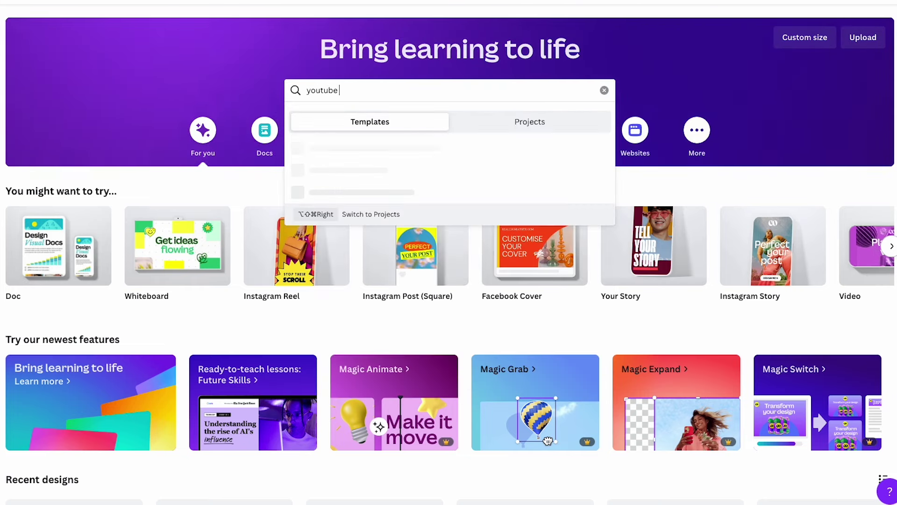
type(" shorts")
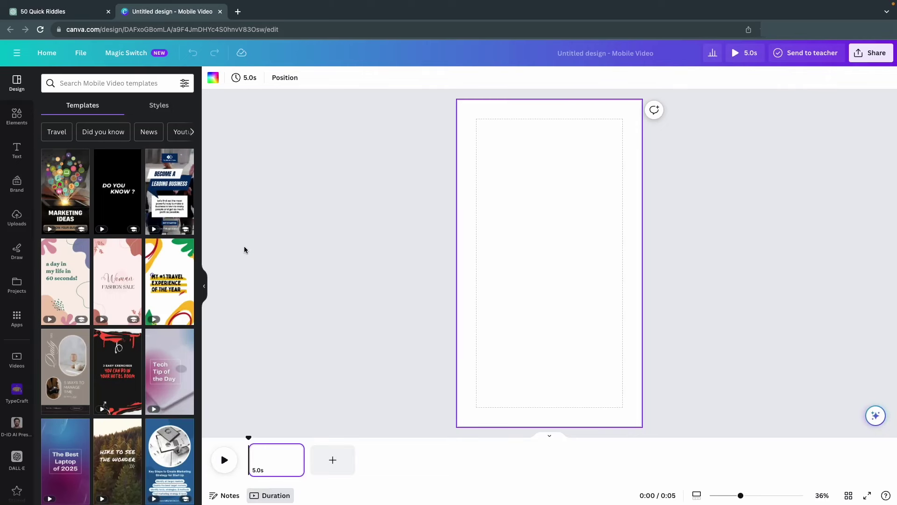
Step: Add the purple video from a 'motion background' Elements video search to the page
left_click(11, 119)
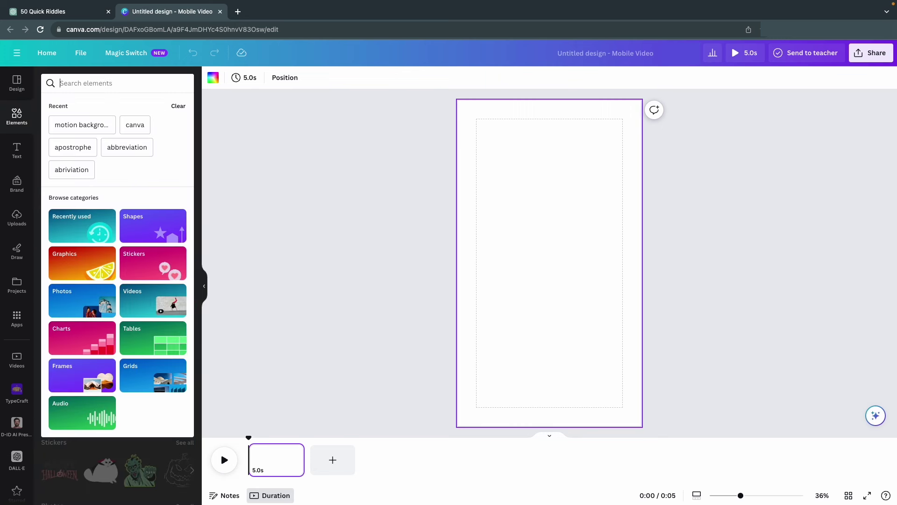
type("motion ba")
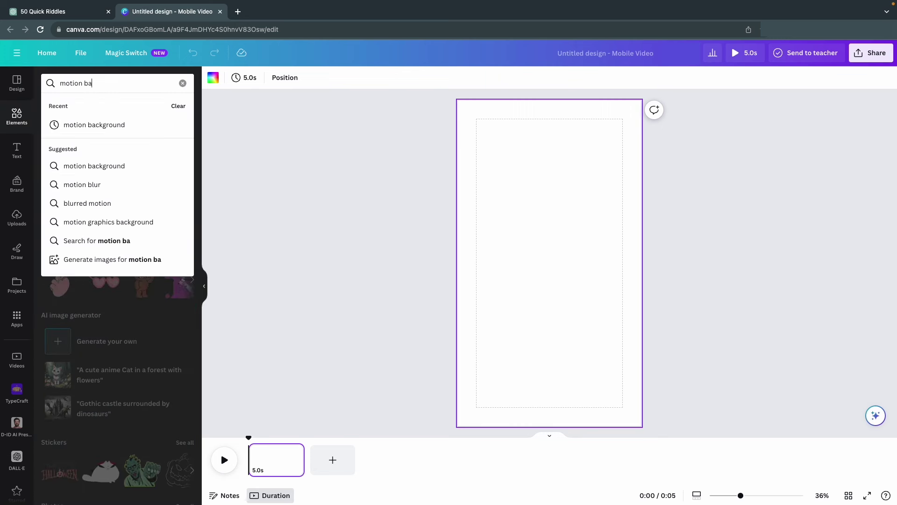
type("ckground")
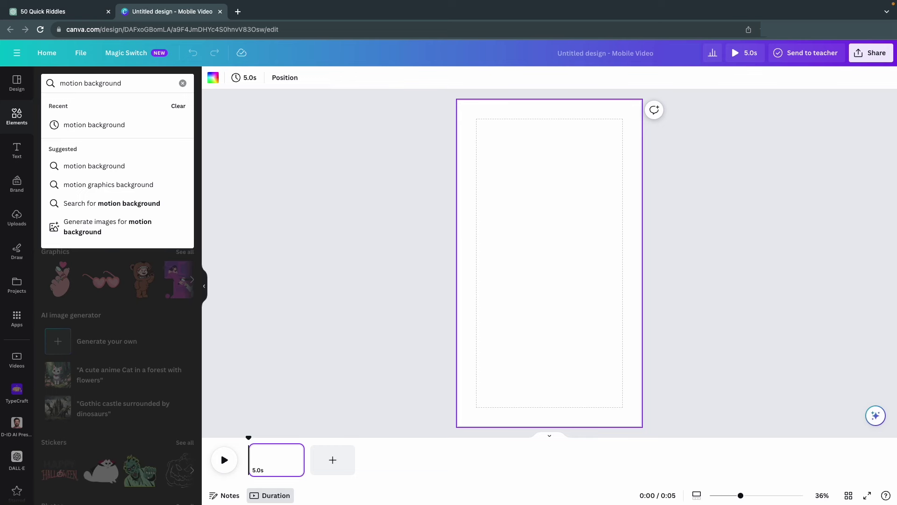
key("Return")
left_click(138, 106)
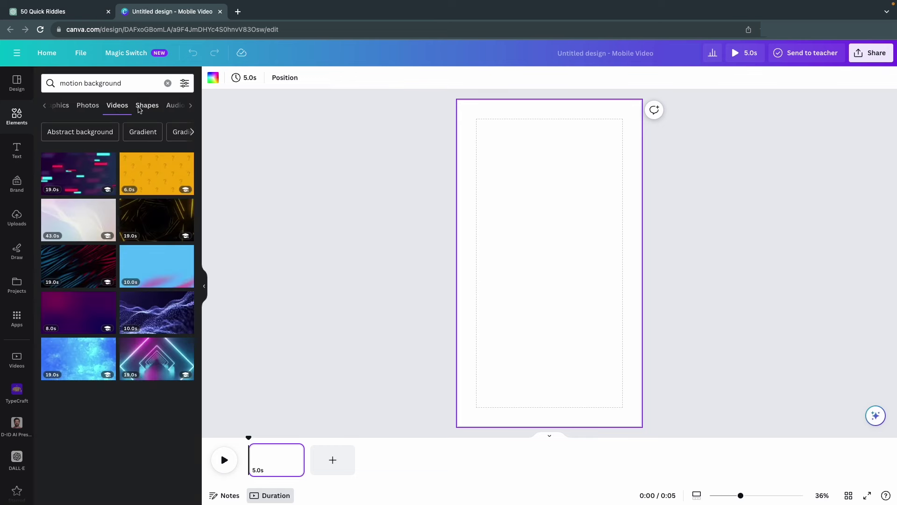
scroll(137, 308, "down", 10)
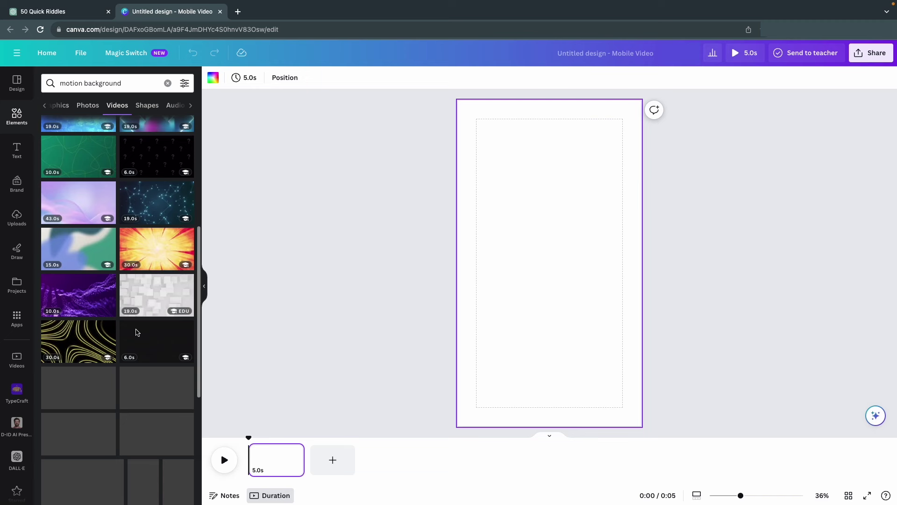
scroll(135, 332, "down", 10)
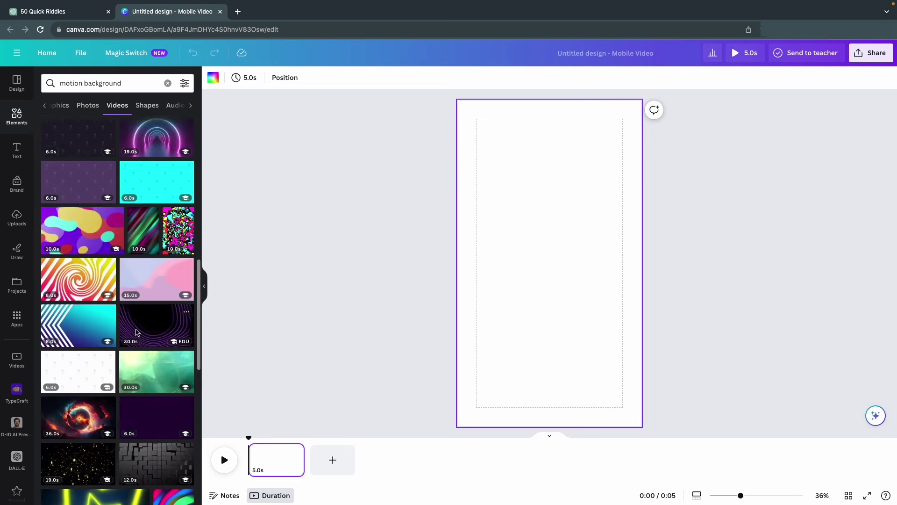
scroll(136, 330, "down", 8)
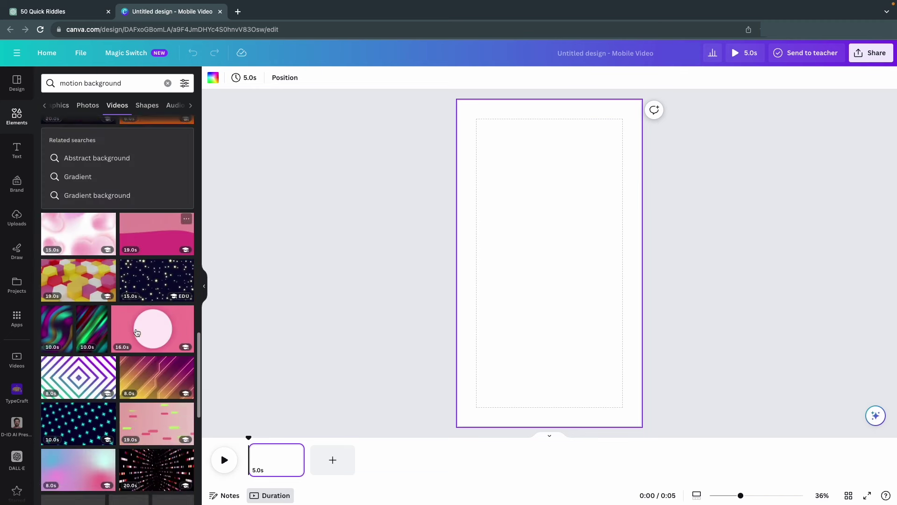
scroll(136, 328, "down", 3)
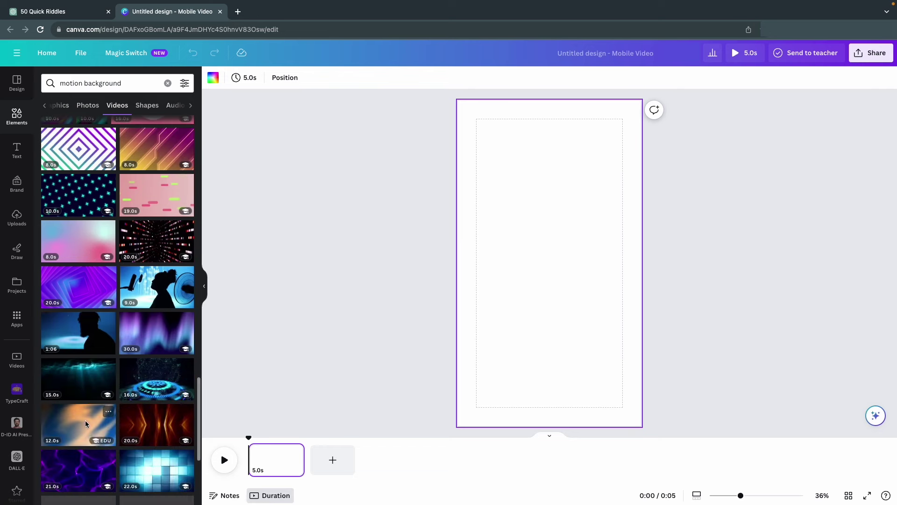
left_click(86, 295)
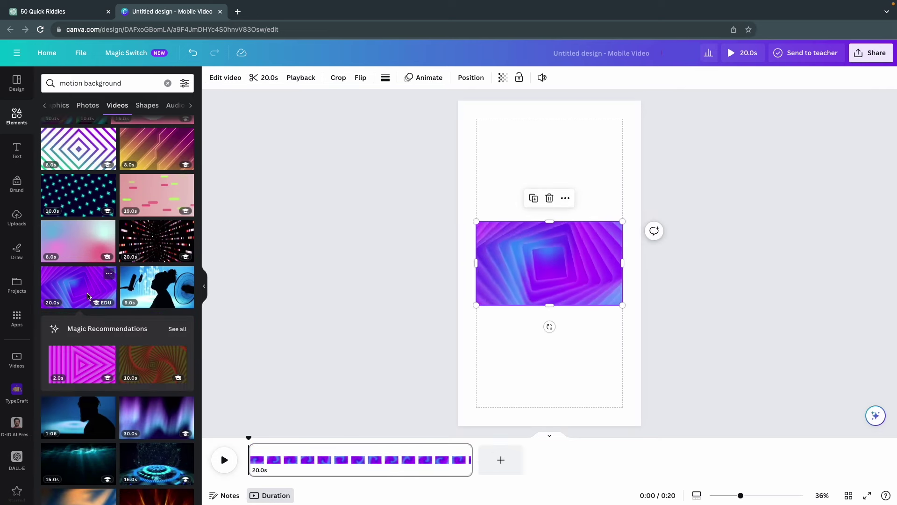
Step: Stretch the purple video to the top, bottom, left and right page edges
left_click_drag(549, 222, 546, 103)
left_click_drag(550, 306, 553, 425)
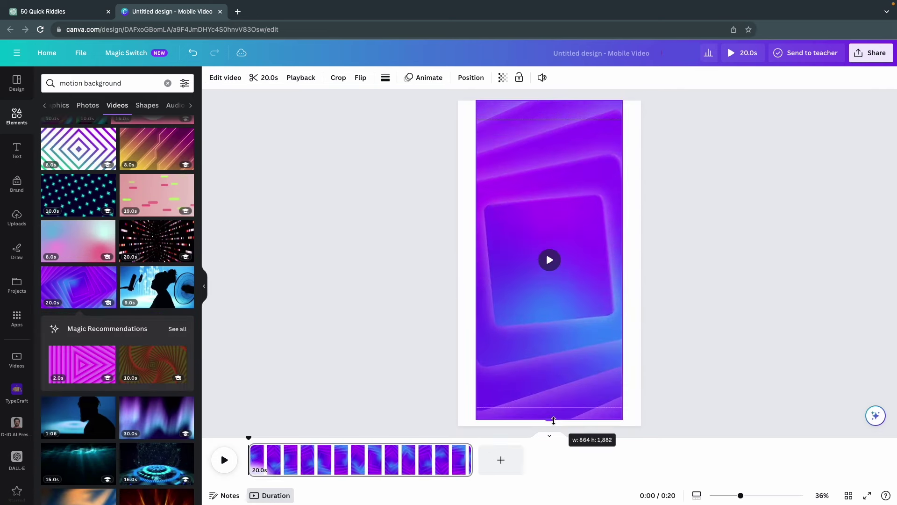
left_click_drag(476, 263, 458, 266)
left_click_drag(625, 263, 642, 264)
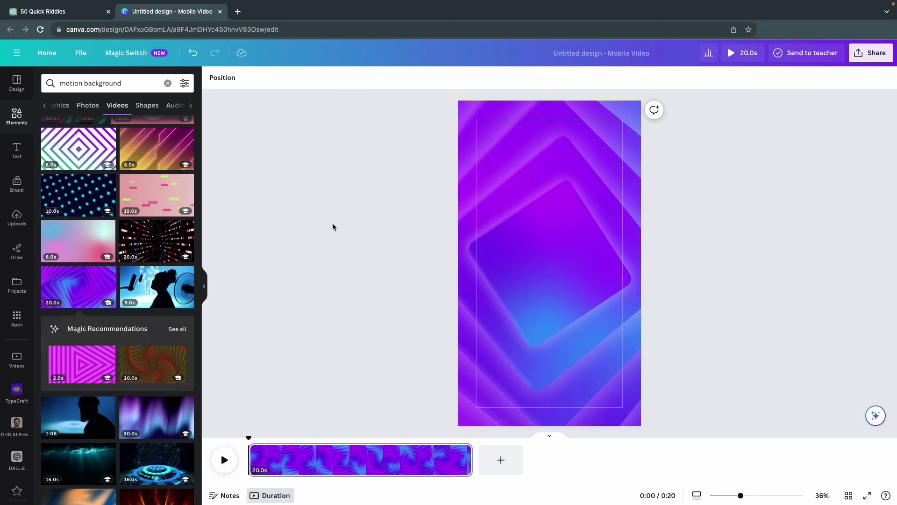
Step: Add a heading and replace its text with 'Ocean Marvel' copied from the ChatGPT table
left_click(11, 158)
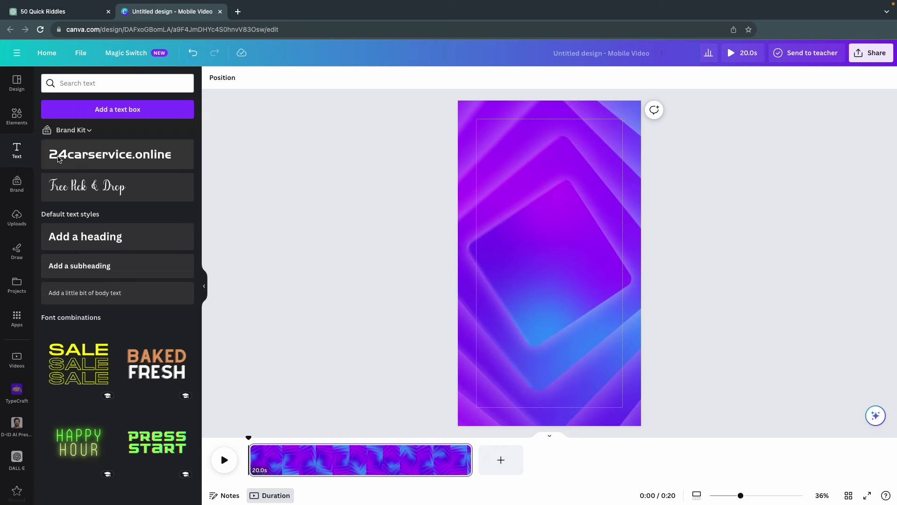
left_click(89, 235)
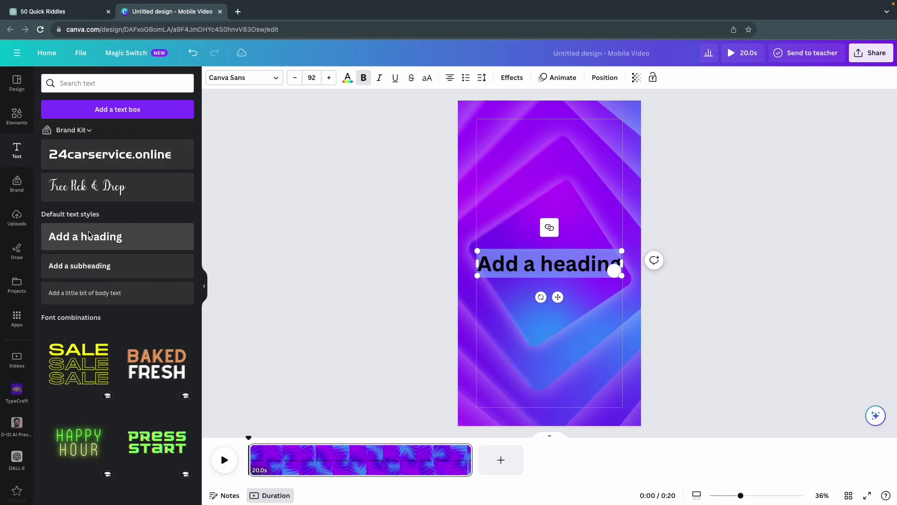
left_click_drag(560, 299, 553, 186)
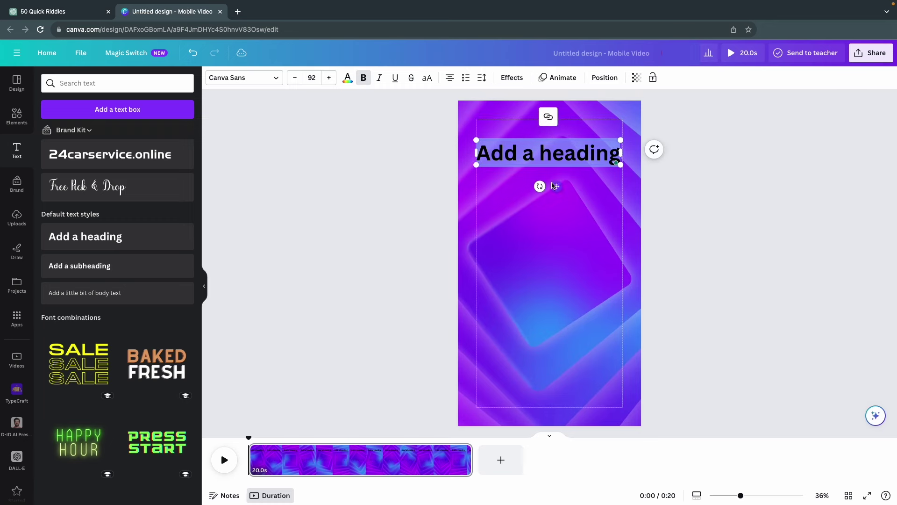
left_click(38, 15)
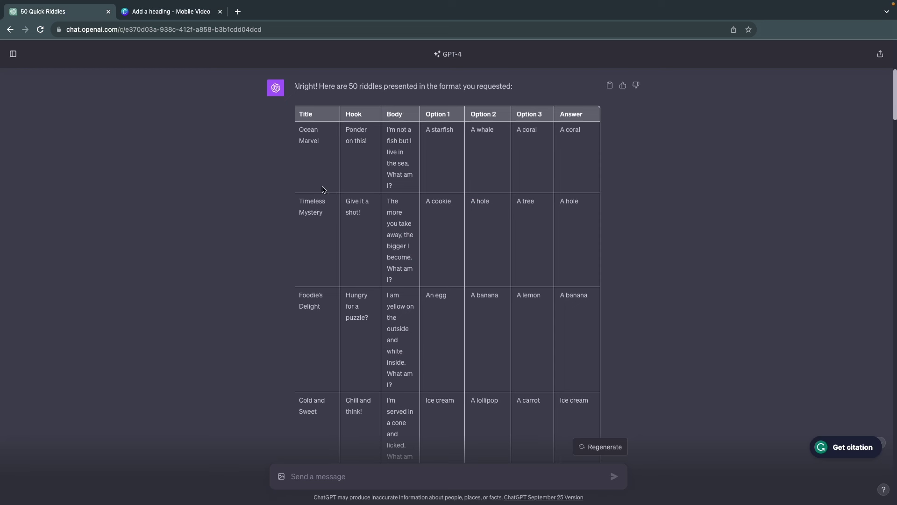
left_click_drag(301, 130, 308, 137)
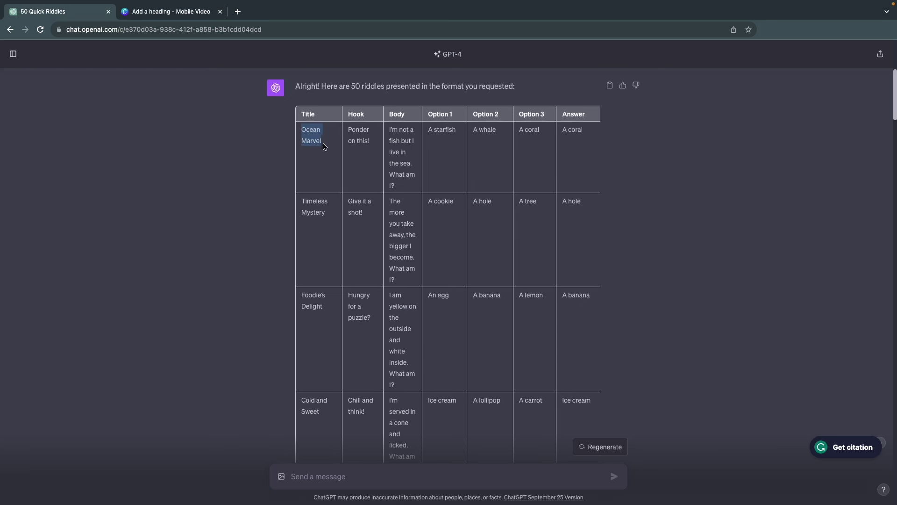
right_click(311, 140)
left_click(327, 159)
left_click(195, 14)
double_click(516, 149)
right_click(516, 149)
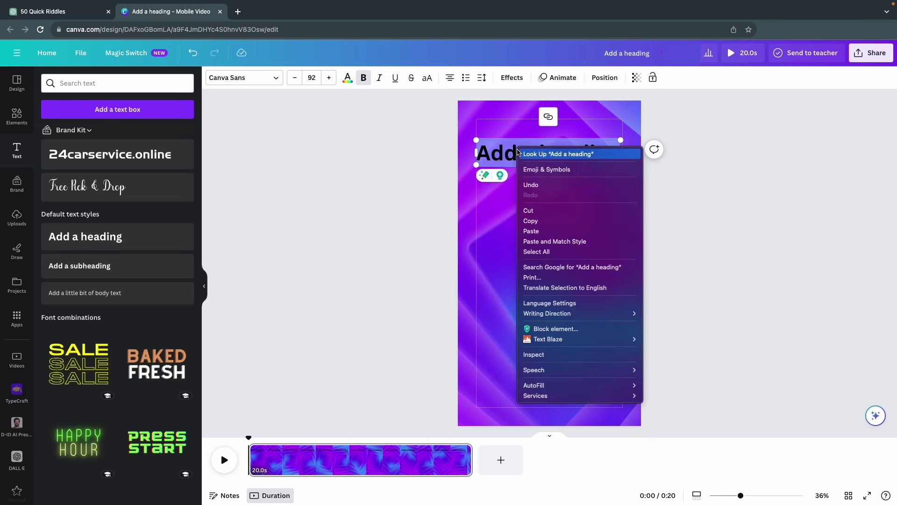
left_click(529, 232)
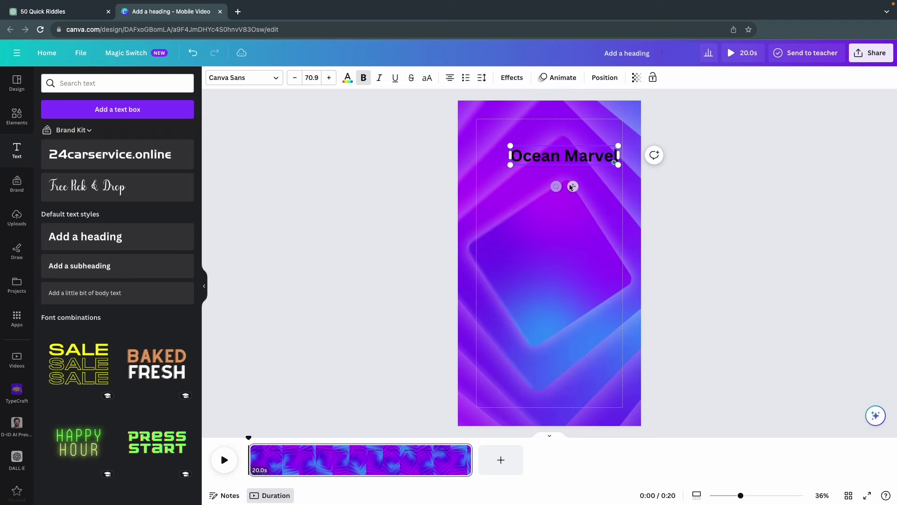
Step: Make the heading uppercase, widen its box and centre it near the page top
left_click_drag(575, 187, 559, 182)
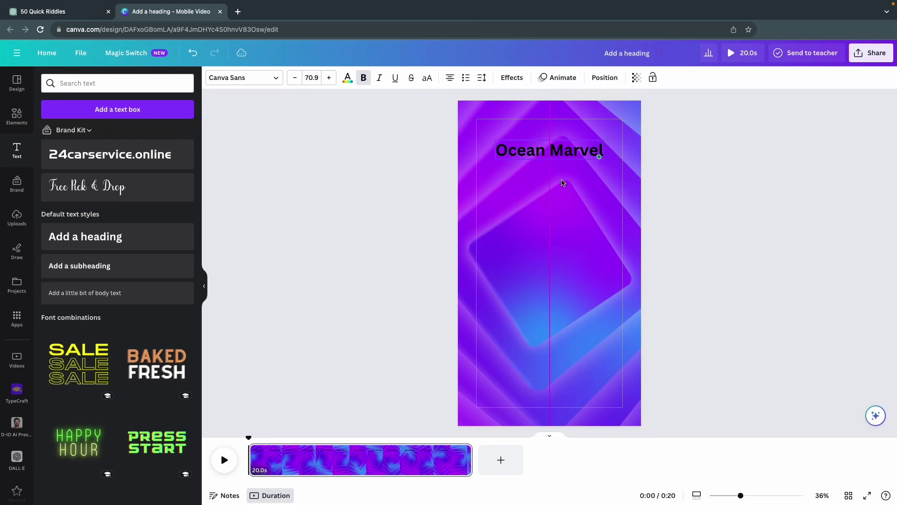
left_click(427, 78)
left_click(437, 182)
left_click(512, 153)
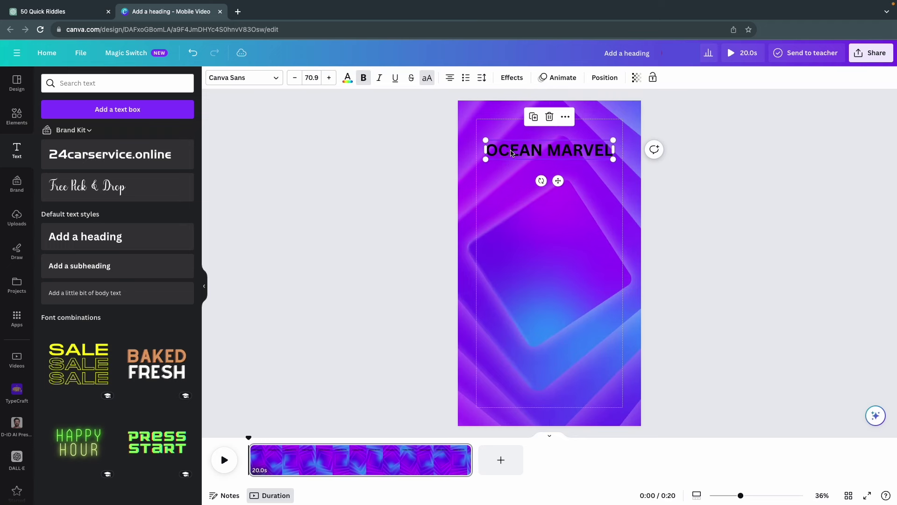
left_click_drag(614, 150, 634, 150)
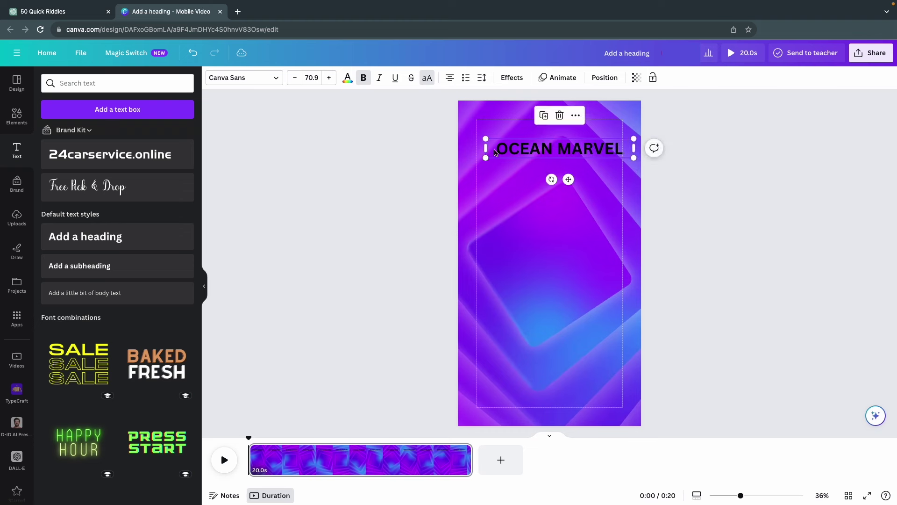
left_click_drag(486, 152, 467, 152)
left_click_drag(557, 149, 557, 147)
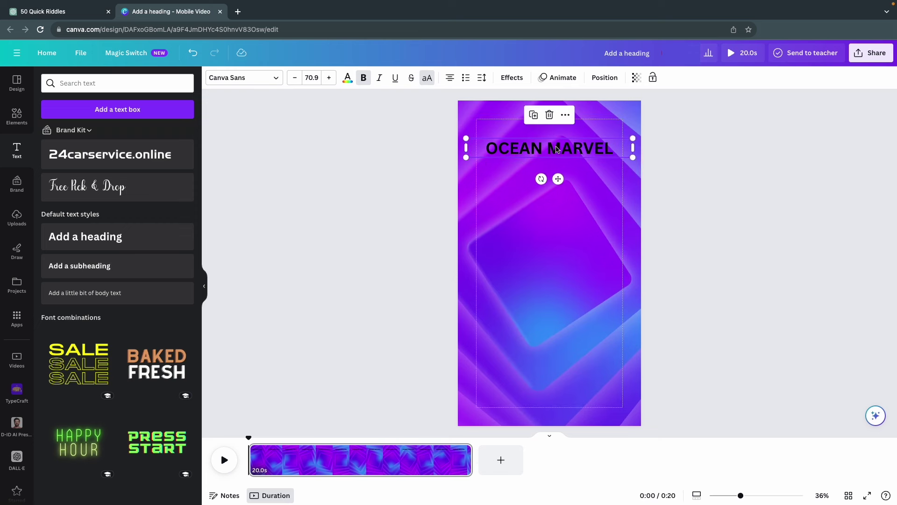
left_click(680, 216)
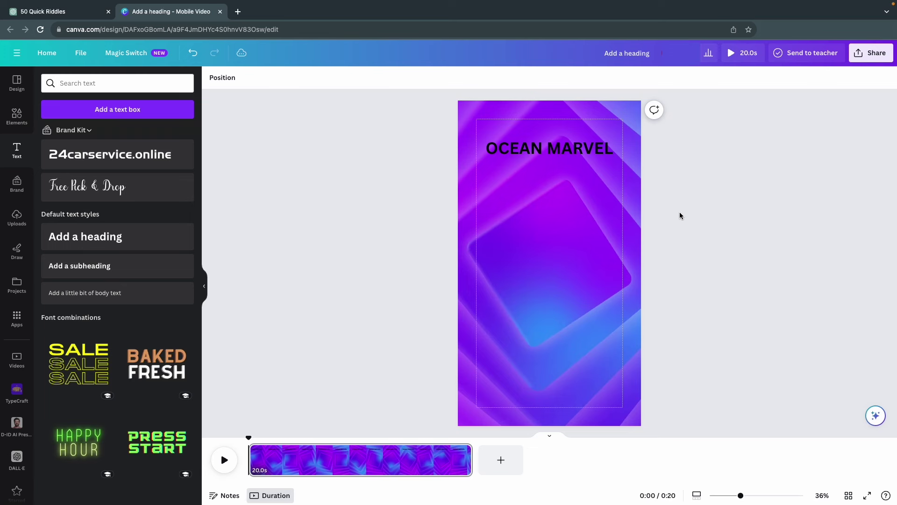
Step: Place a rounded square from a 'square shape' search behind OCEAN MARVEL with a mint-blue gradient
left_click(18, 116)
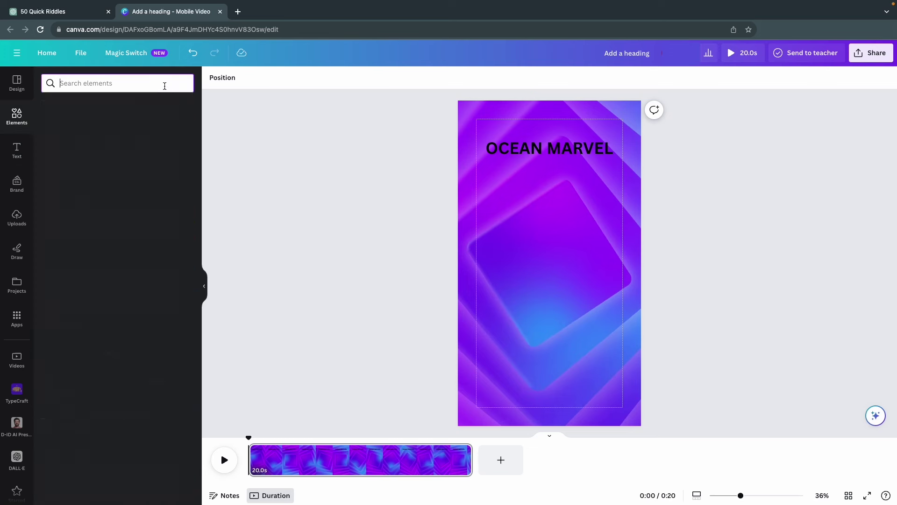
left_click(164, 83)
type("squar")
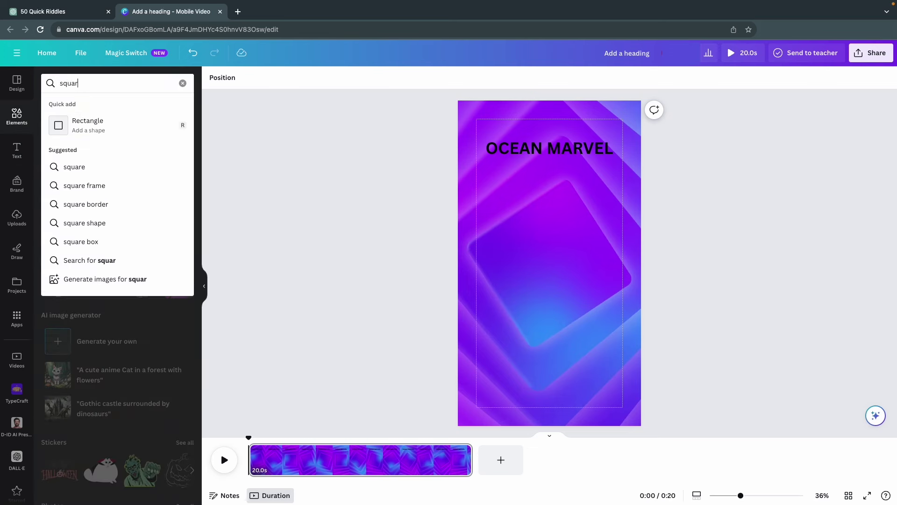
type("e shap")
key("Return")
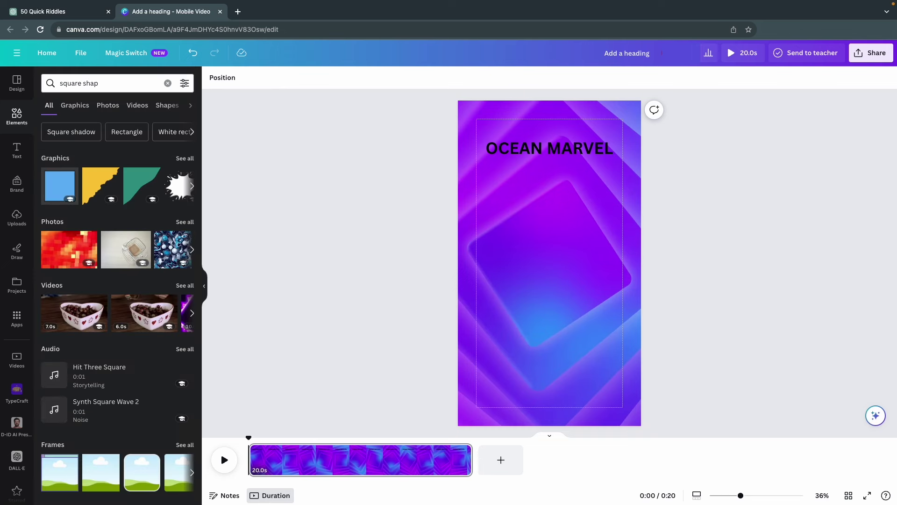
left_click(166, 107)
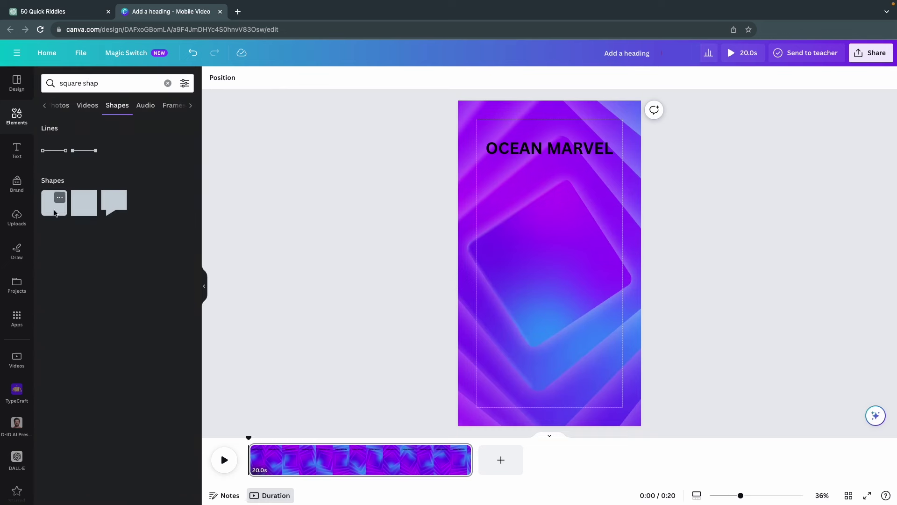
left_click(55, 203)
left_click_drag(549, 276, 614, 145)
left_click(260, 79)
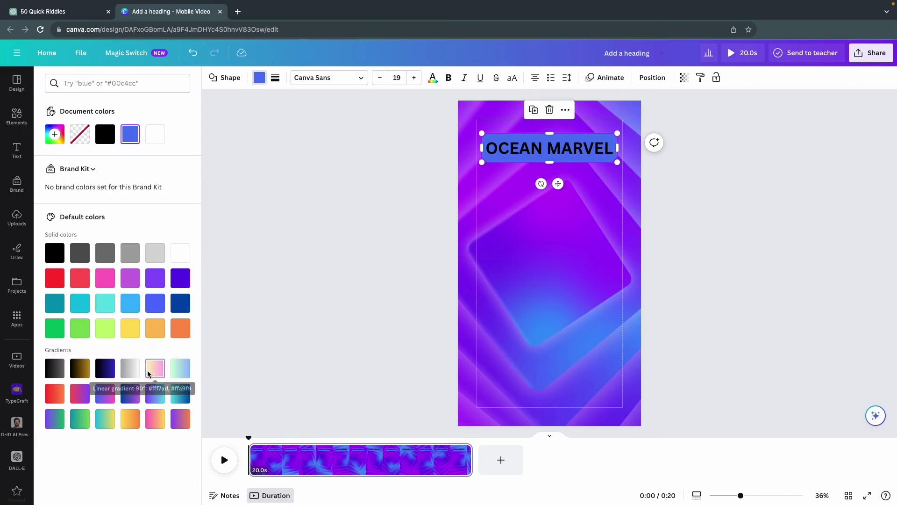
left_click(183, 372)
Step: Group the gradient box together with the OCEAN MARVEL heading
key("Escape")
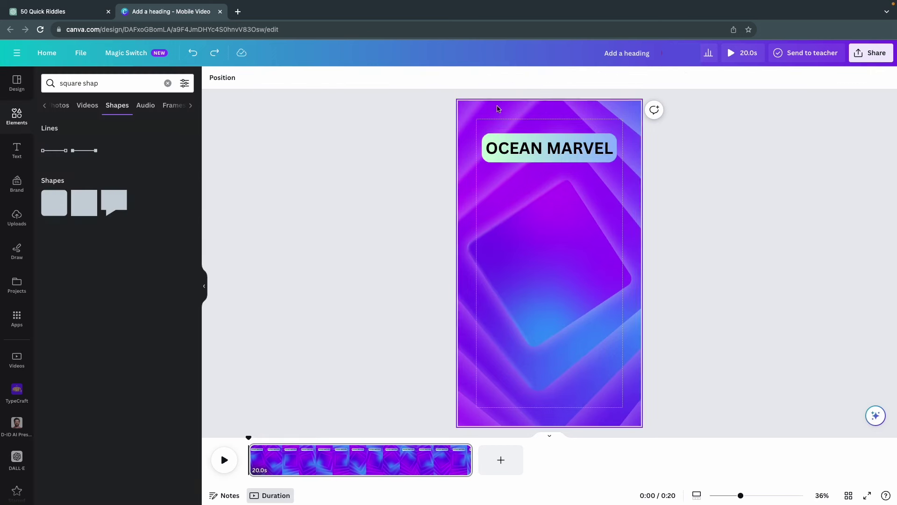
left_click(533, 148)
left_click(536, 142, "shift")
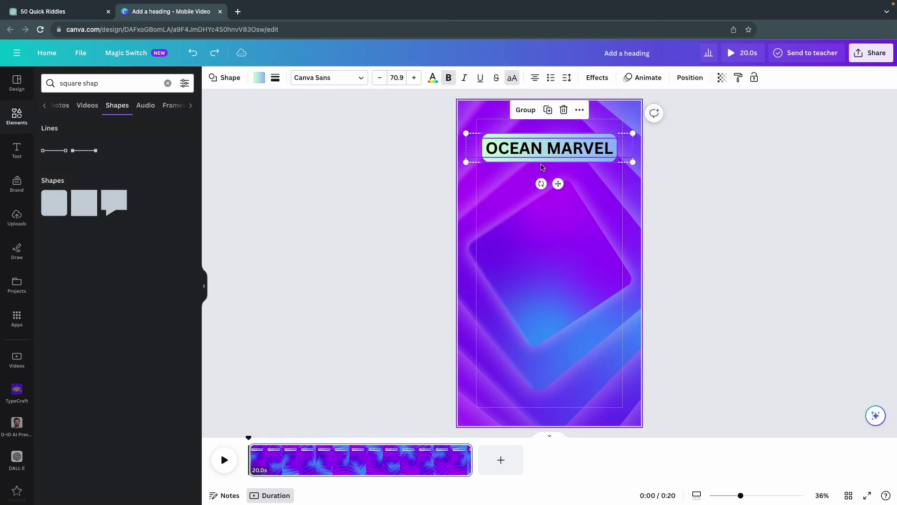
left_click(526, 110)
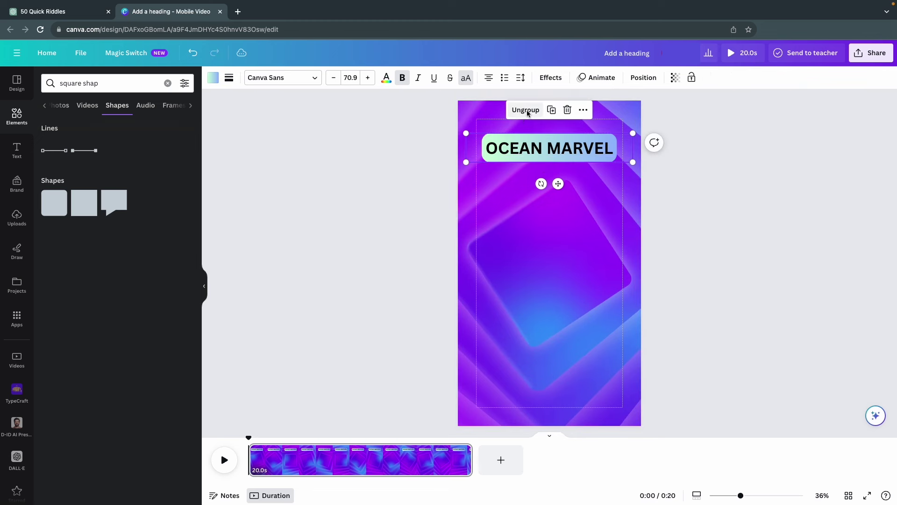
Step: Cover the whole page with a black square at 35 transparency
left_click(402, 220)
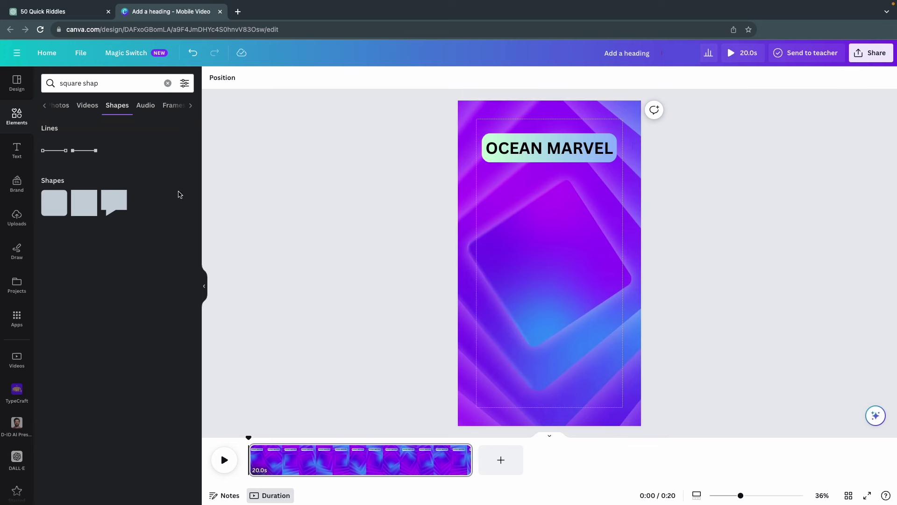
left_click(81, 204)
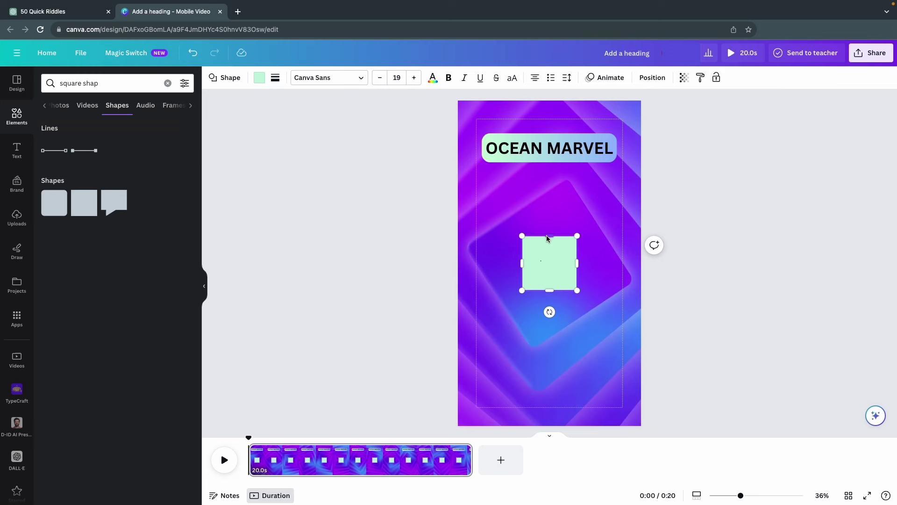
left_click_drag(549, 235, 555, 126)
left_click_drag(549, 290, 551, 423)
left_click_drag(522, 263, 459, 262)
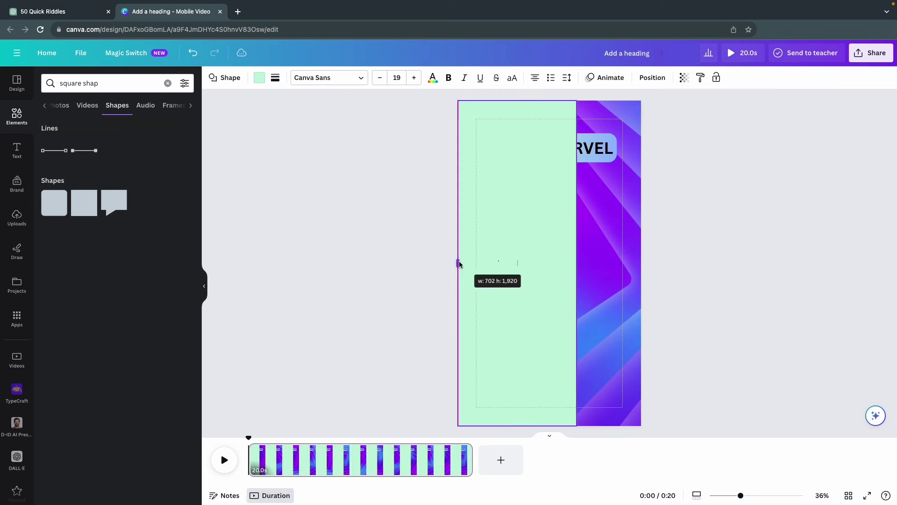
left_click_drag(578, 263, 646, 274)
left_click(259, 77)
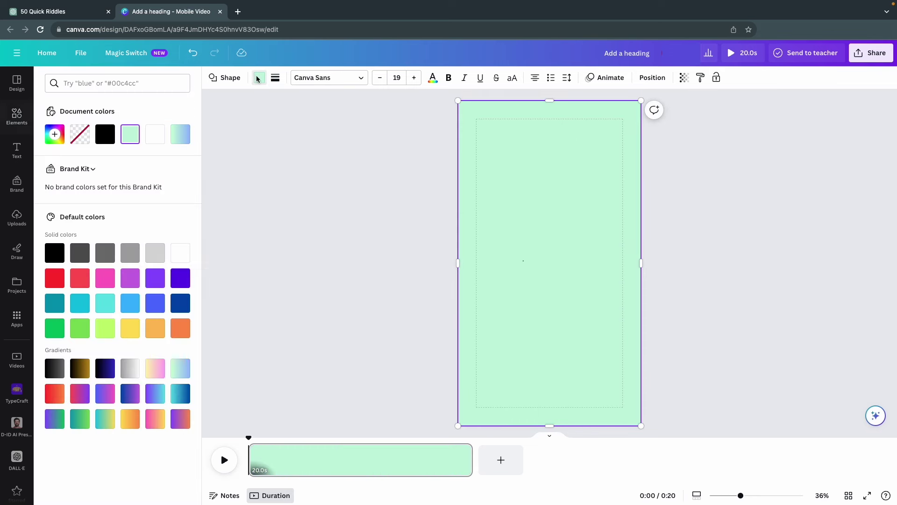
left_click(105, 134)
left_click(684, 78)
left_click_drag(683, 114, 628, 120)
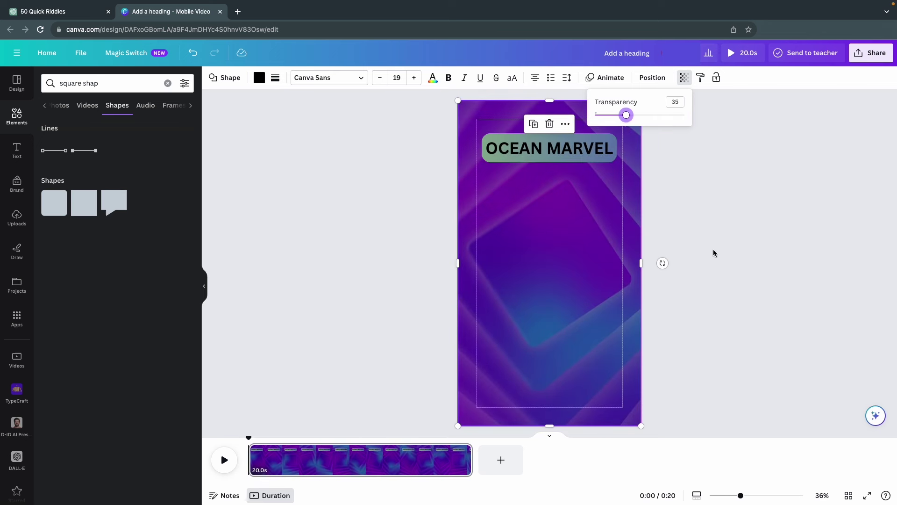
Step: Move the black overlay beneath the OCEAN MARVEL heading in the Layers list
left_click(663, 78)
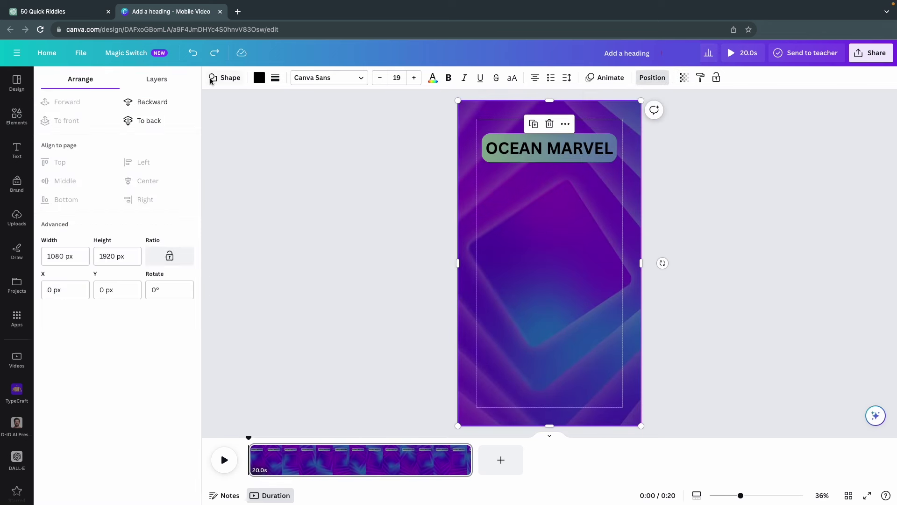
left_click(149, 80)
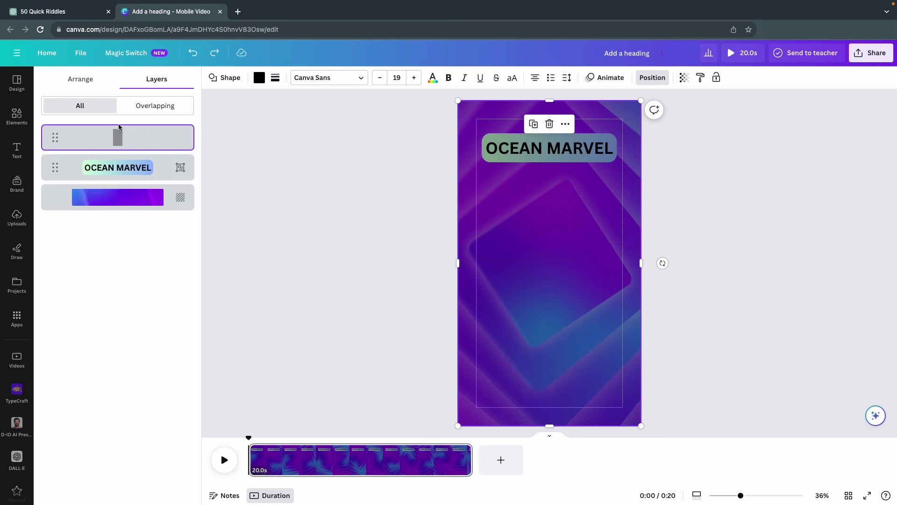
left_click_drag(119, 127, 121, 183)
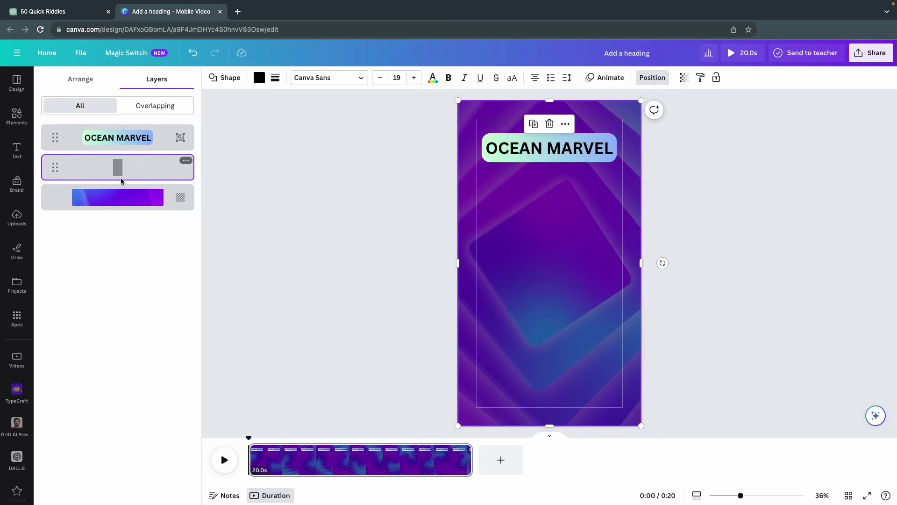
left_click(264, 186)
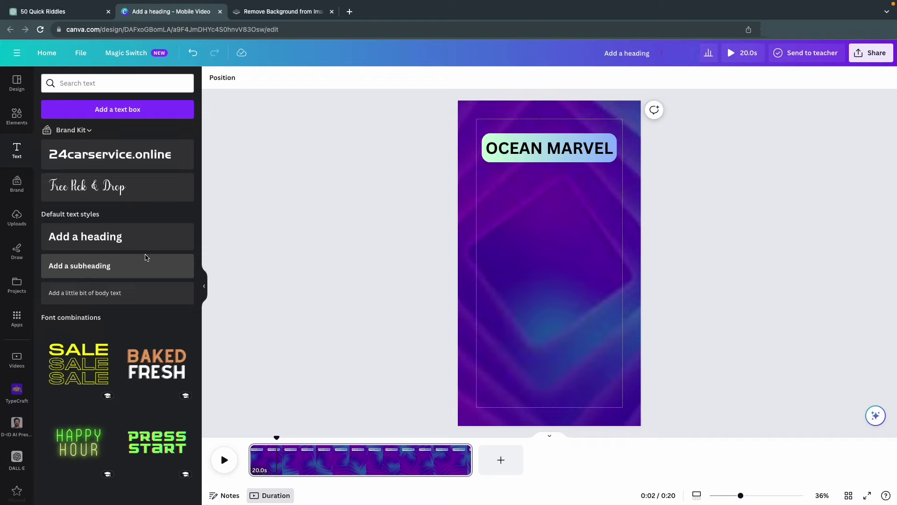
Step: Add a heading containing the hook 'Ponder on this!' copied from ChatGPT
left_click(136, 239)
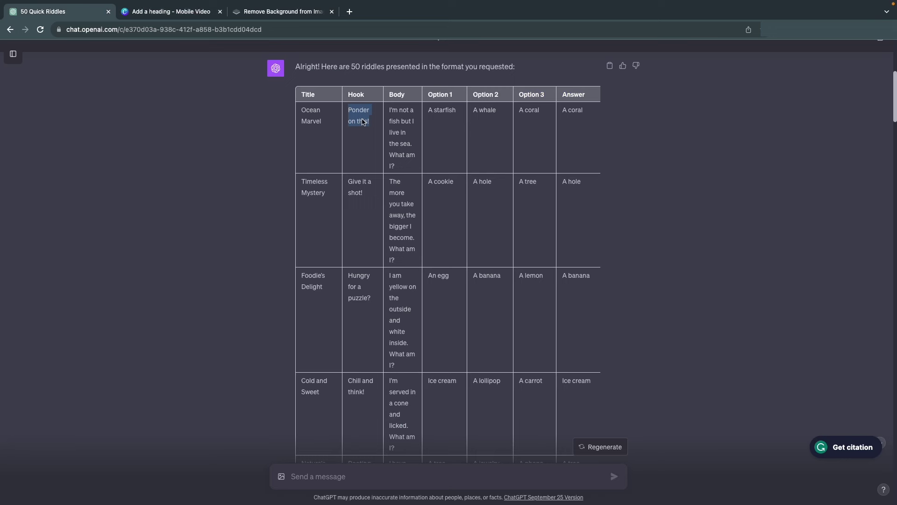
right_click(362, 122)
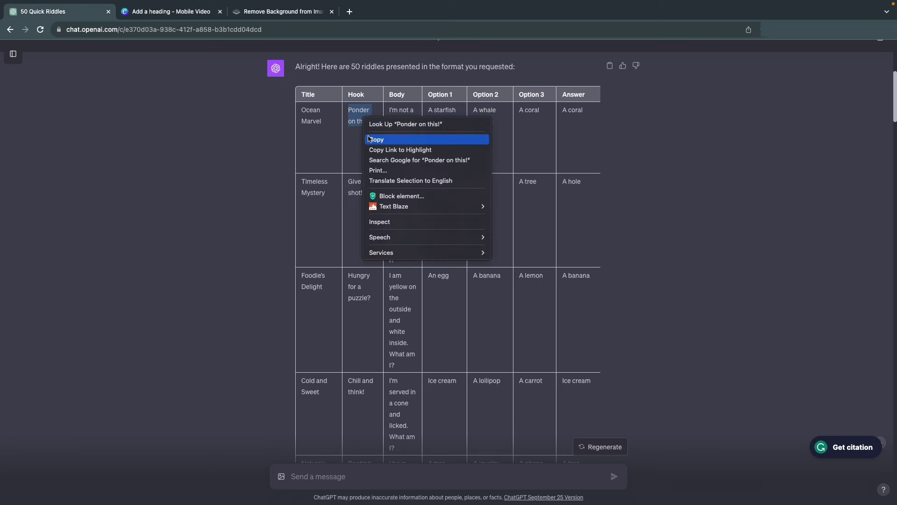
left_click(373, 139)
left_click(208, 16)
right_click(534, 244)
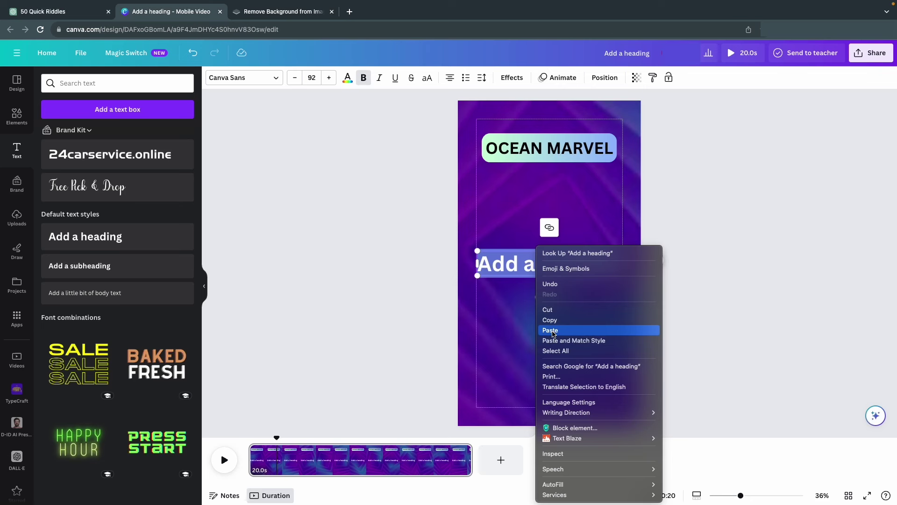
left_click(554, 333)
Step: Set the hook heading to size 120 in Archive with tighter line spacing
left_click(309, 78)
scroll(323, 234, "down", 4)
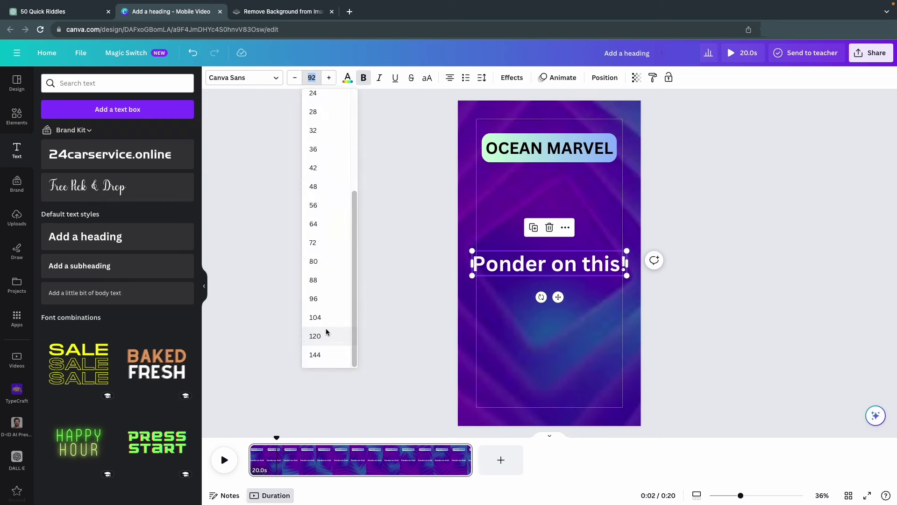
left_click(321, 333)
left_click_drag(533, 308, 533, 266)
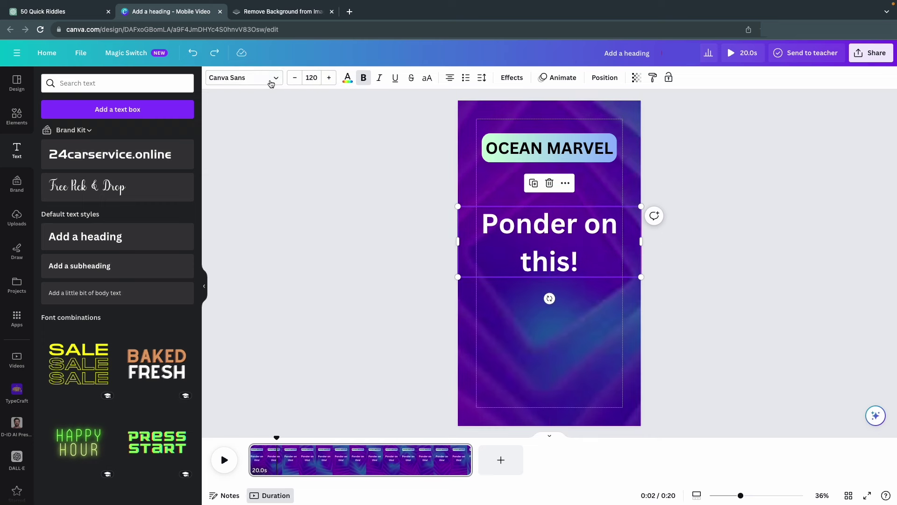
left_click(266, 78)
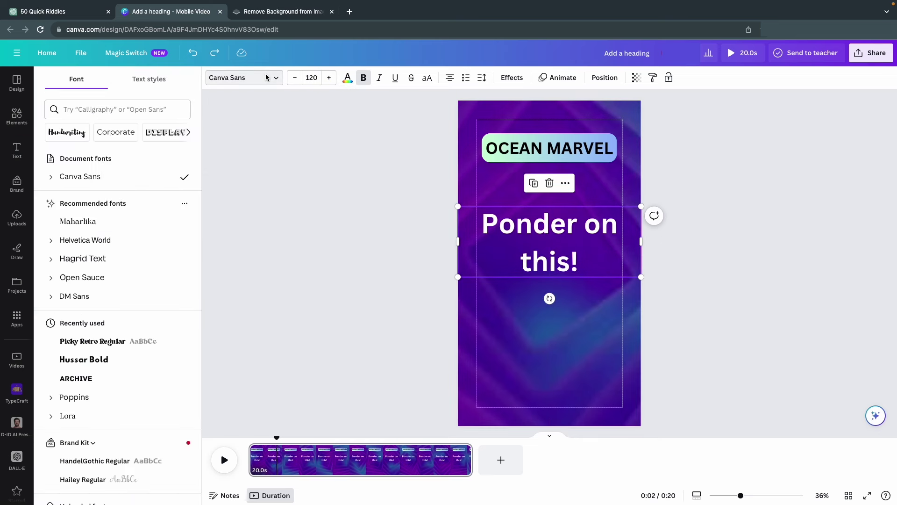
left_click(98, 379)
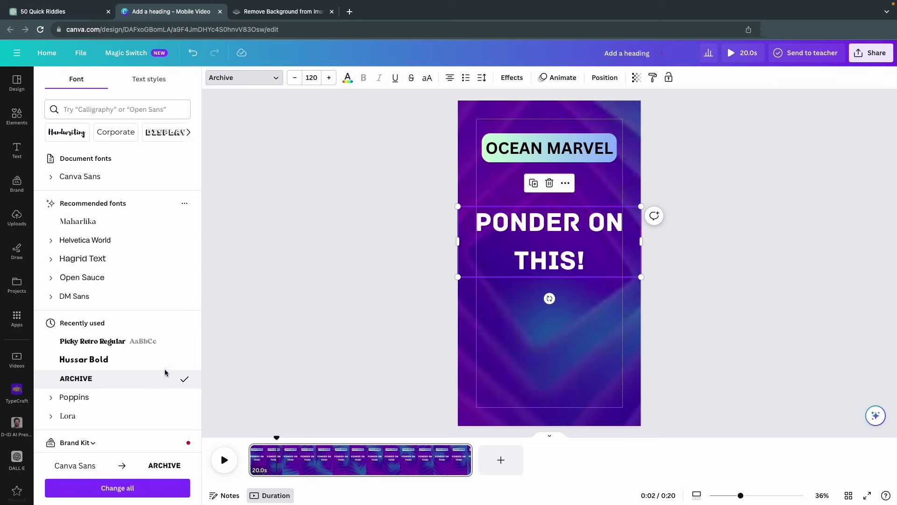
left_click(484, 78)
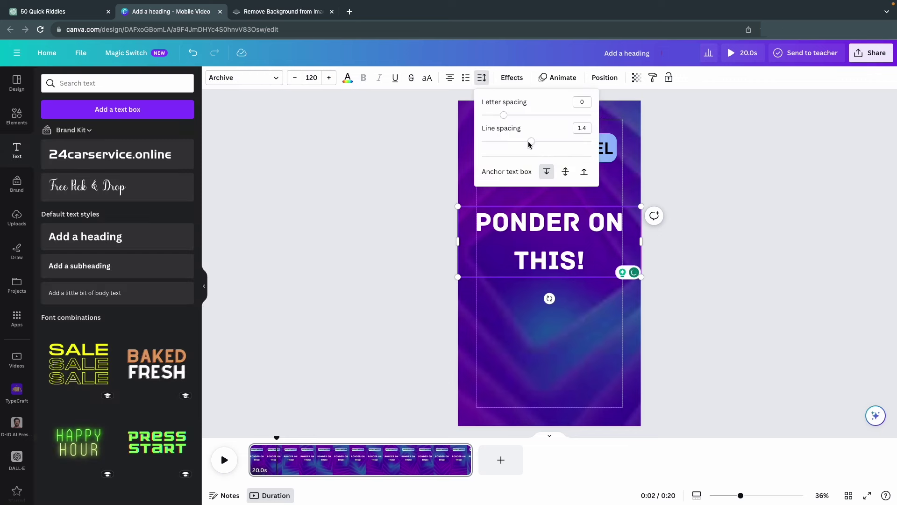
left_click_drag(529, 143, 517, 142)
left_click(451, 208)
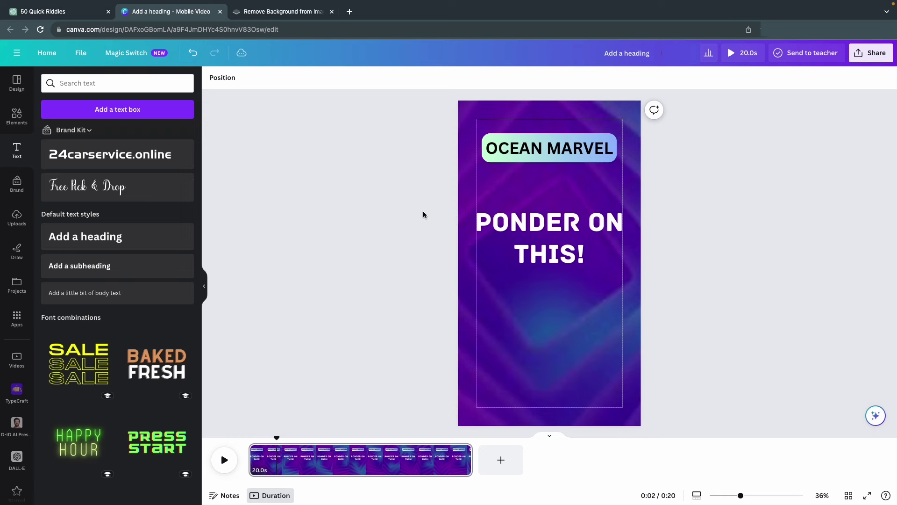
Step: Add and resize the shrugging-man photo from a 'confused person' photo search
left_click(16, 117)
type("con")
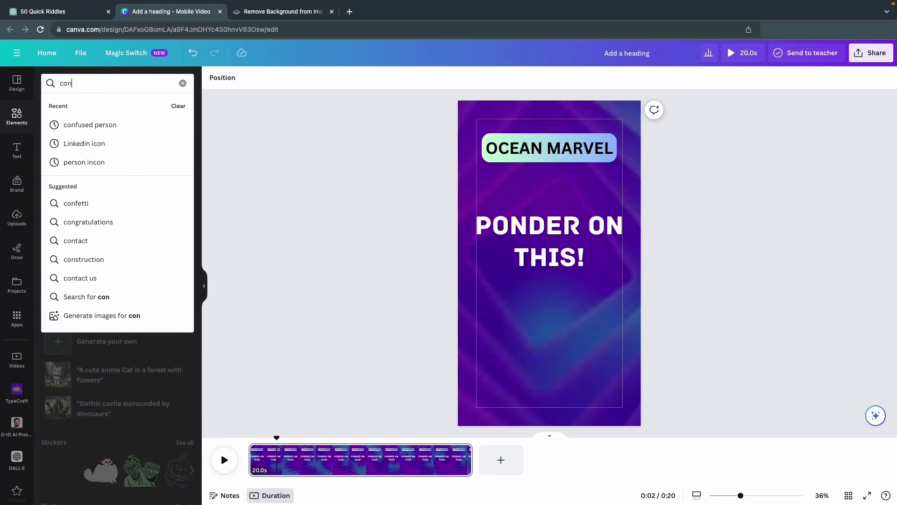
left_click(89, 124)
left_click(107, 105)
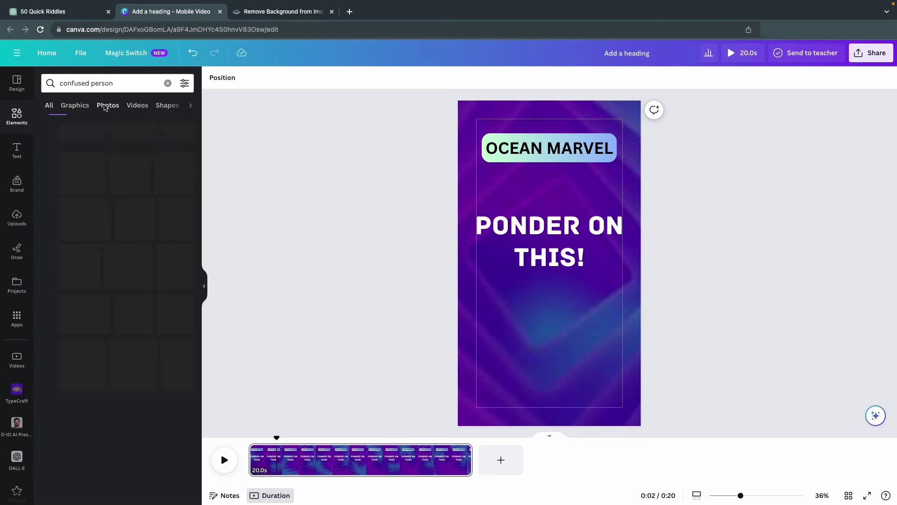
scroll(116, 239, "down", 5)
left_click(155, 327)
left_click_drag(549, 248, 559, 380)
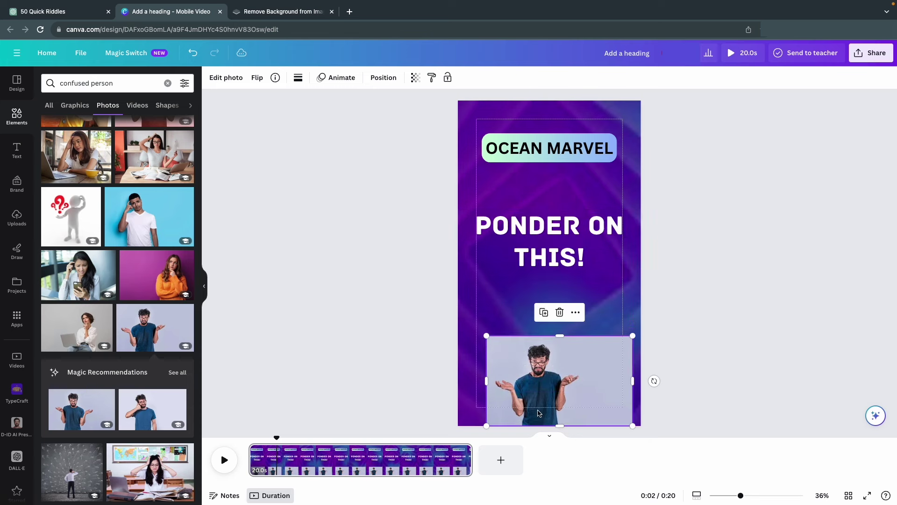
left_click_drag(487, 335, 320, 233)
Step: Remove the shrugging-man photo's background with BG Remover
left_click(226, 77)
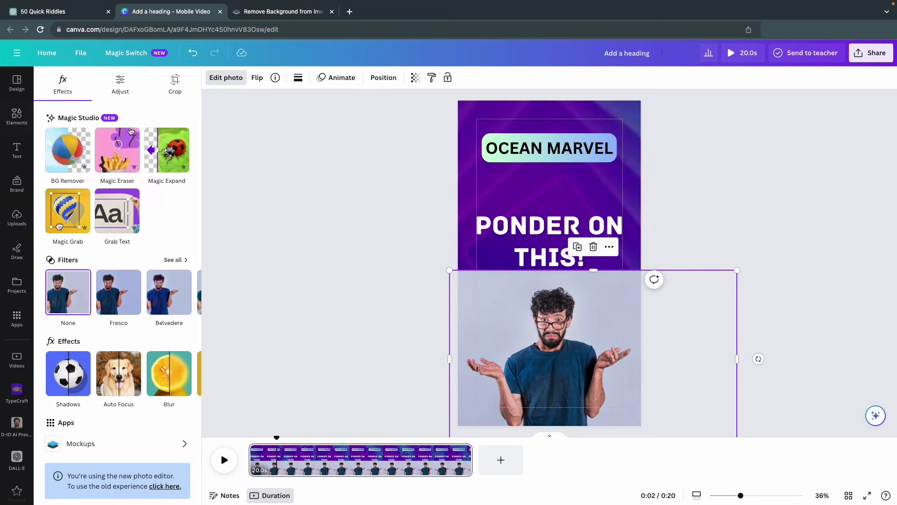
left_click(72, 162)
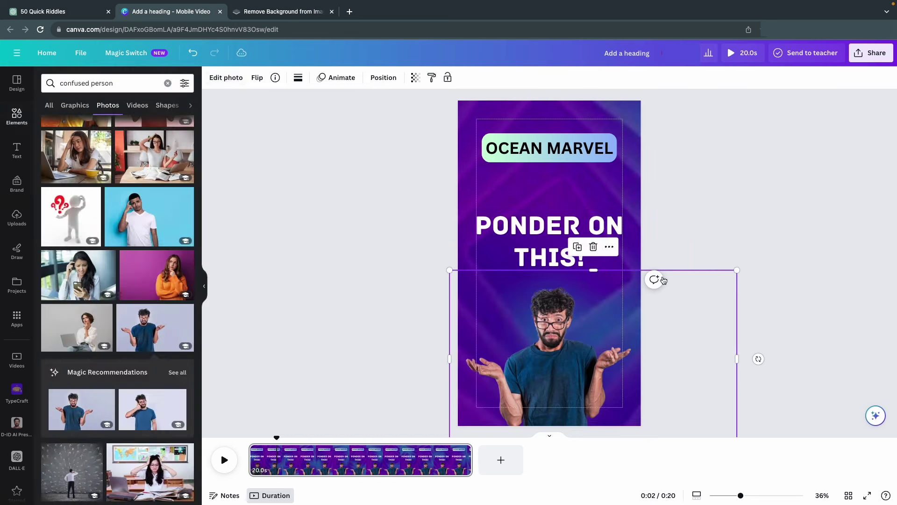
left_click(363, 332)
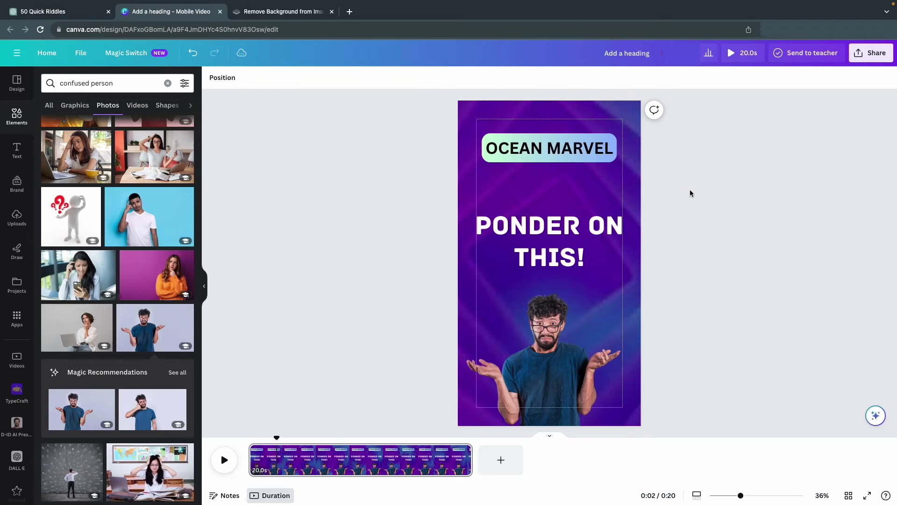
Step: Animate the OCEAN MARVEL title with Pop, the hook with Pan and the photo with Baseline
left_click_drag(690, 191, 482, 135)
left_click(592, 81)
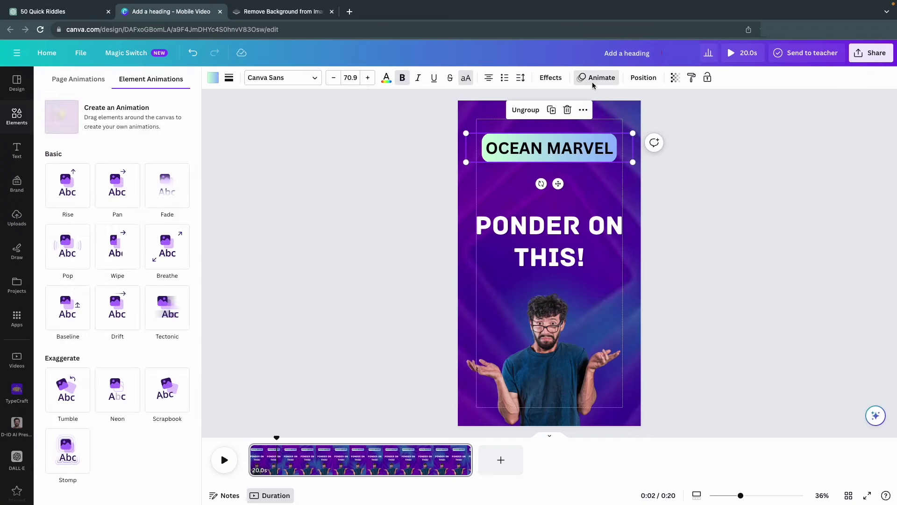
left_click(75, 245)
left_click(513, 248)
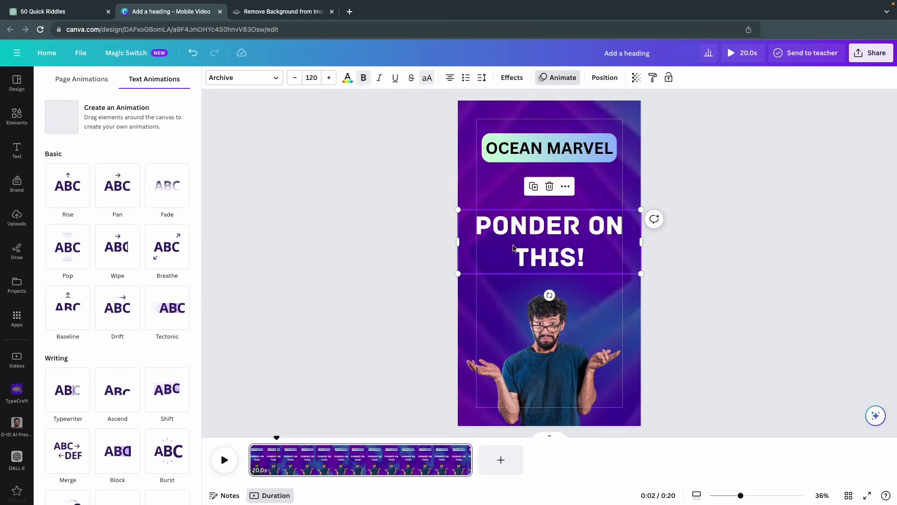
left_click(117, 187)
left_click(549, 377)
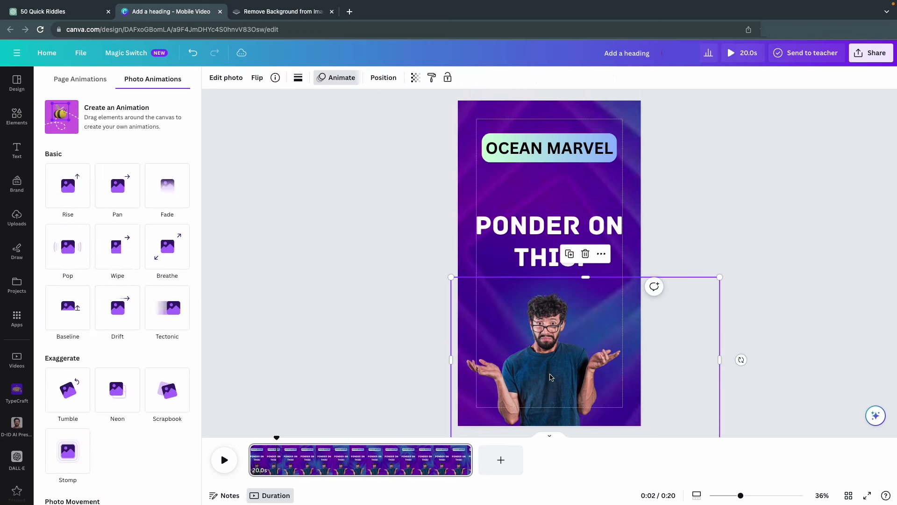
left_click(60, 313)
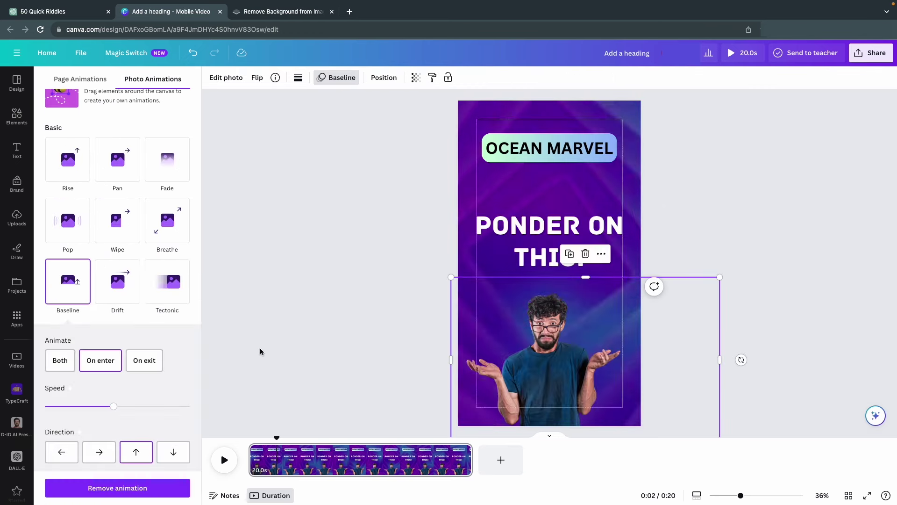
Step: Rewind the page preview to 0:00 and play it
key("Escape")
left_click_drag(280, 437, 248, 437)
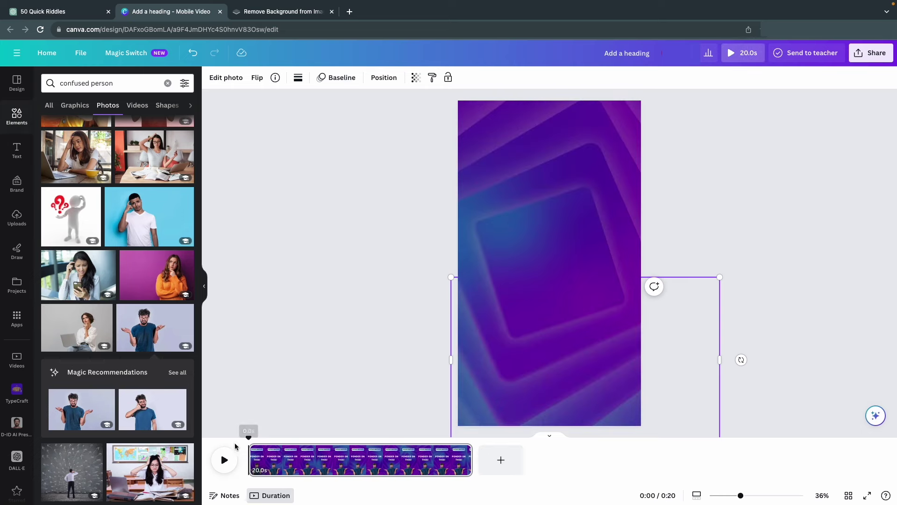
left_click(225, 460)
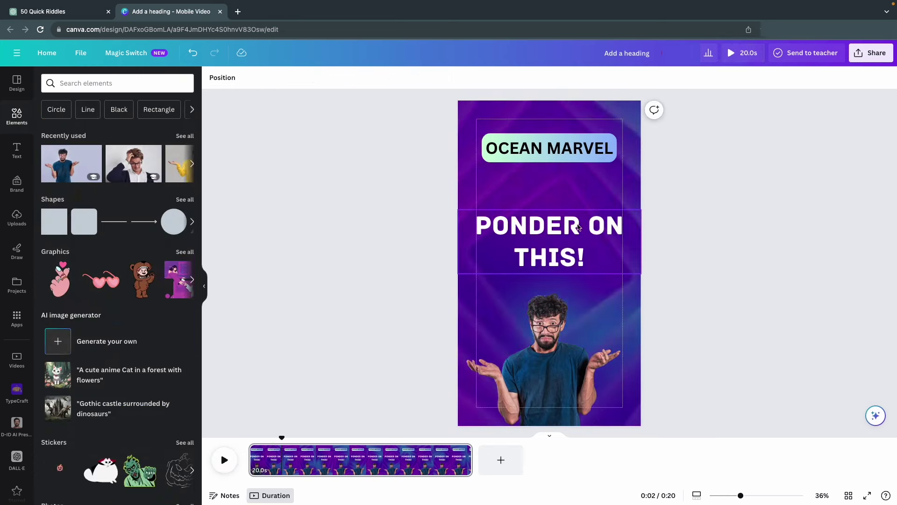
Step: Cut the PONDER ON THIS! hook's timing to 3.6 seconds, preview it, then return to ChatGPT
left_click(568, 224)
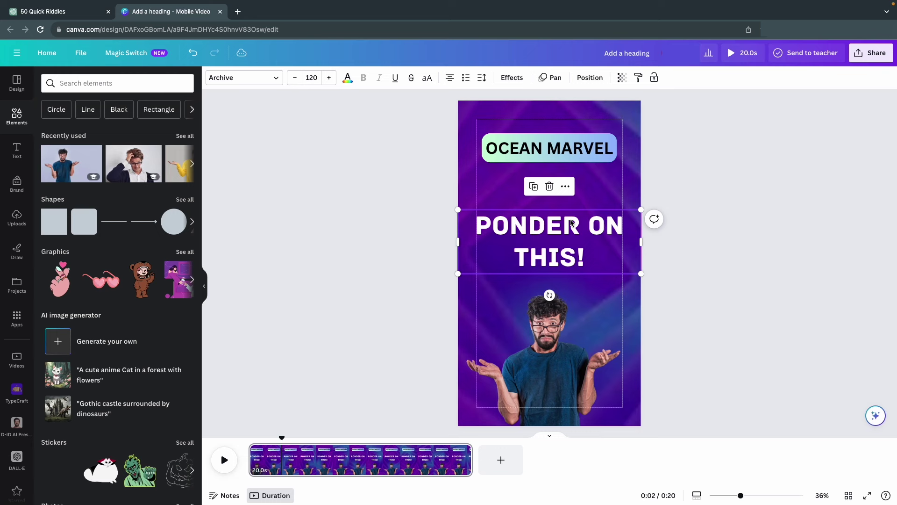
right_click(570, 222)
left_click(609, 379)
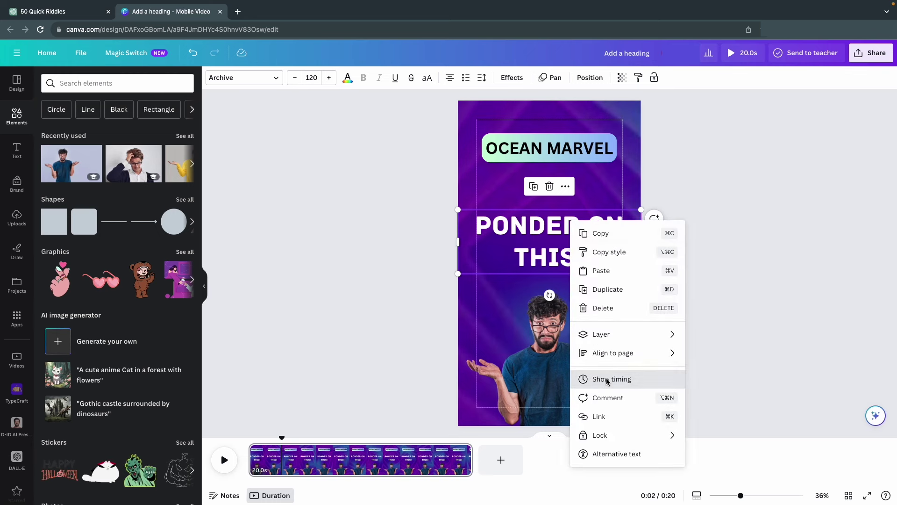
left_click_drag(251, 443, 254, 444)
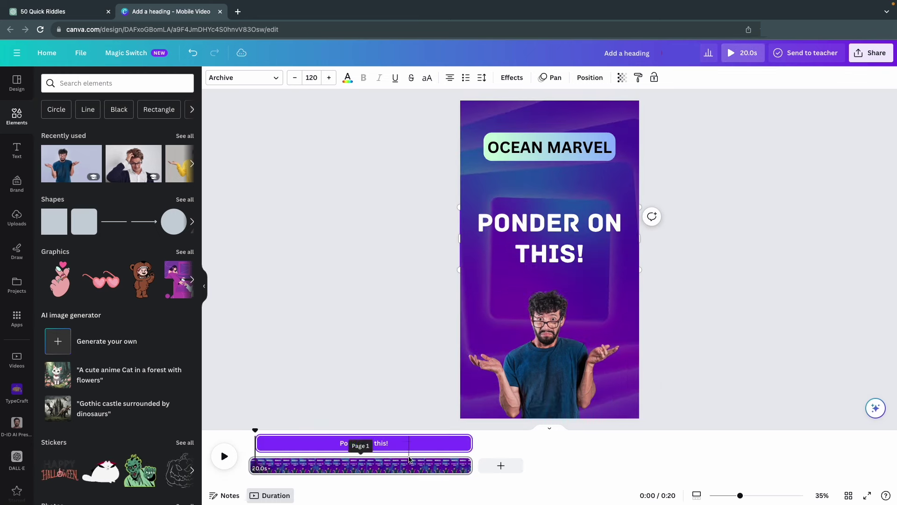
left_click_drag(471, 443, 280, 442)
left_click(224, 456)
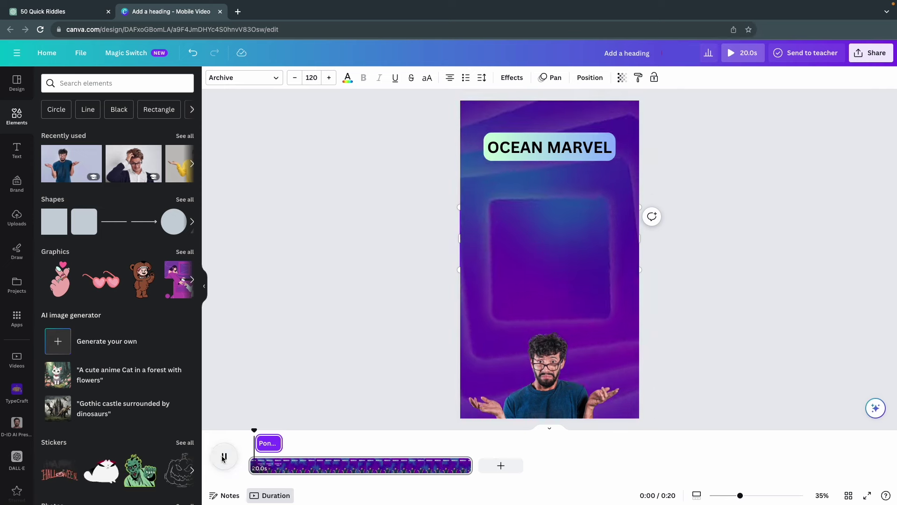
key("ctrl+shift+Tab")
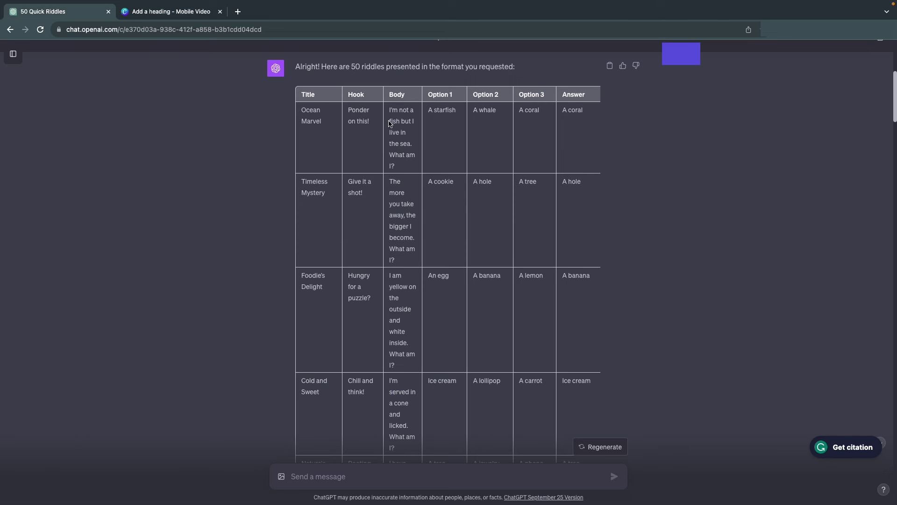
Step: Paste the copied riddle into a new subheading above the hook and narrow it to wrap
right_click(399, 155)
left_click(411, 173)
left_click(207, 14)
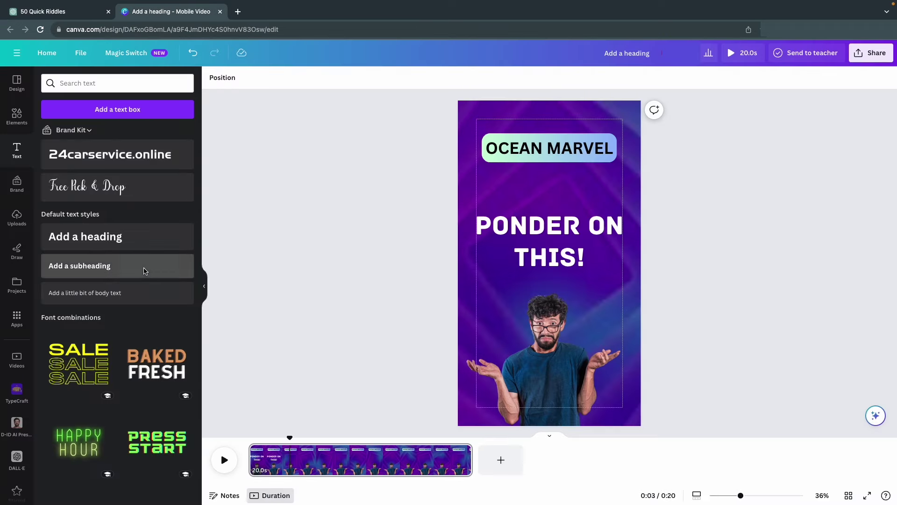
left_click(145, 270)
left_click_drag(540, 265, 564, 187)
right_click(540, 208)
left_click(561, 285)
left_click_drag(641, 194, 627, 195)
left_click_drag(556, 206, 570, 205)
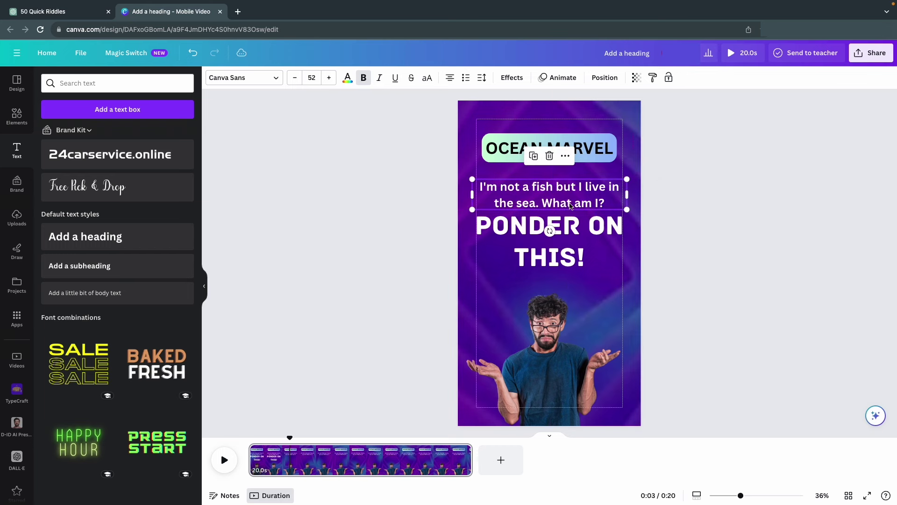
Step: Give the riddle text a Background effect and adjust its background colour
left_click(512, 77)
left_click(66, 318)
scroll(140, 327, "down", 2)
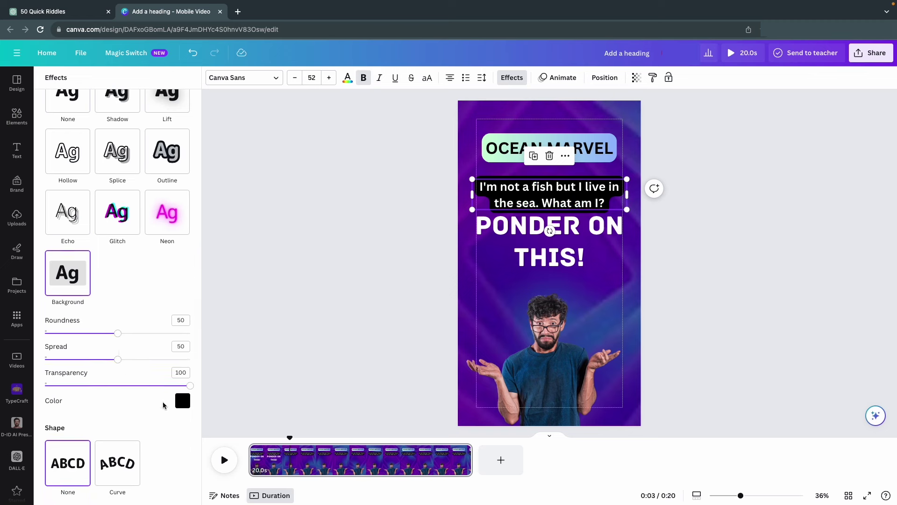
left_click(183, 401)
left_click(172, 330)
Step: Duplicate the riddle into smaller copies stacked below it as answer boxes
left_click(347, 77)
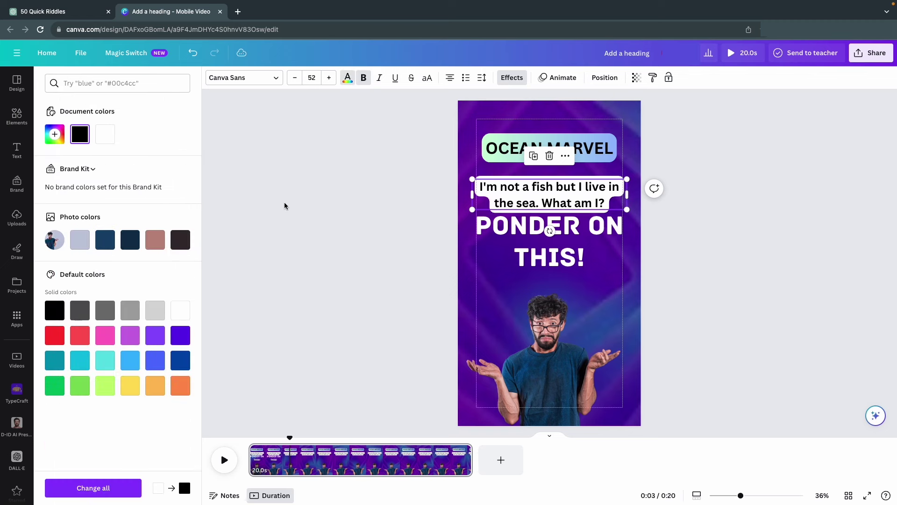
left_click(348, 77)
right_click(559, 206)
left_click(584, 274)
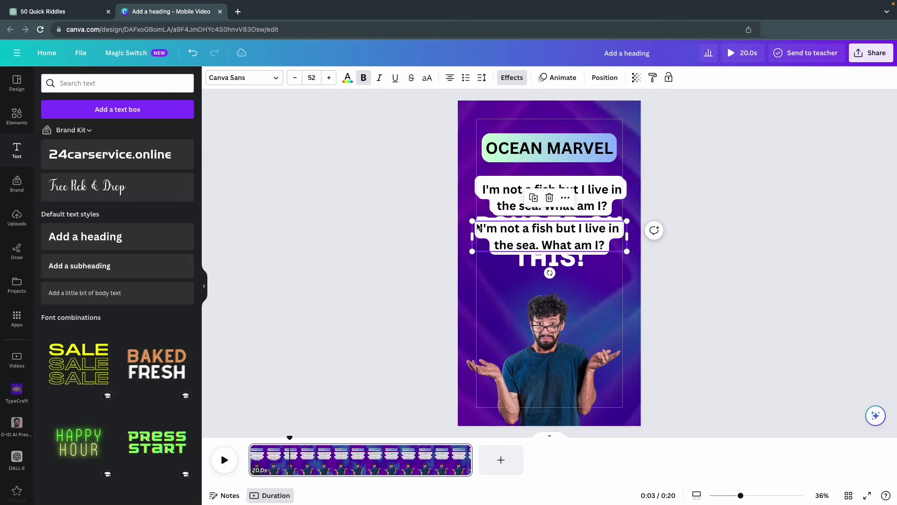
left_click_drag(550, 233, 538, 235)
key("ctrl+d")
key("ctrl+d")
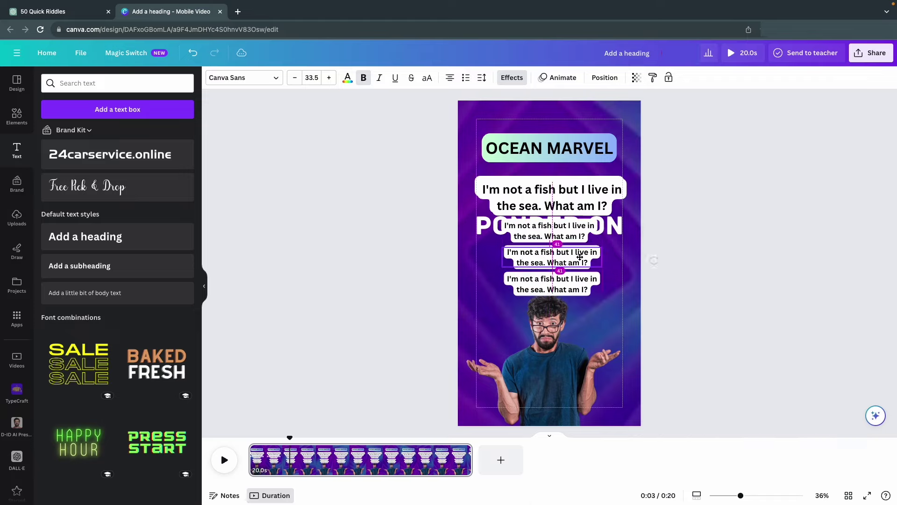
key("Escape")
Step: Set up the A starfish box and paste 'A whale' copied from the riddles list
left_click(550, 231)
left_click(566, 251)
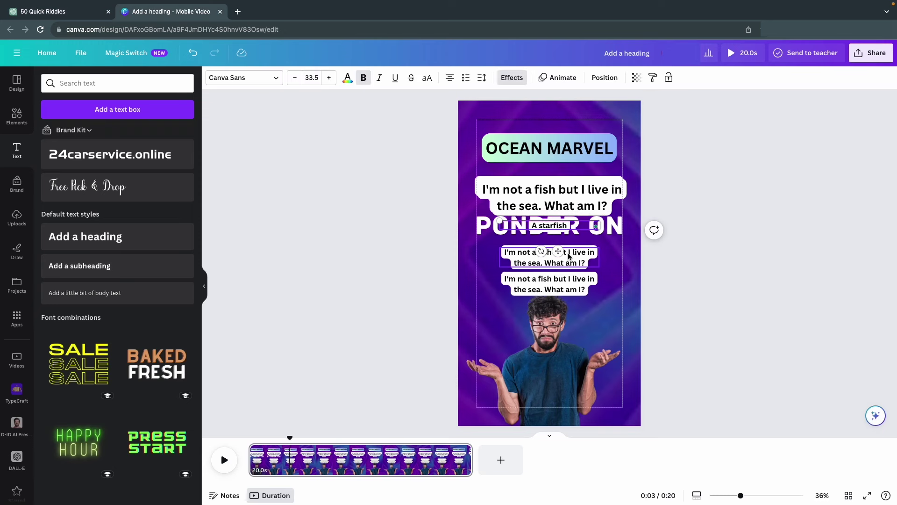
left_click(550, 226)
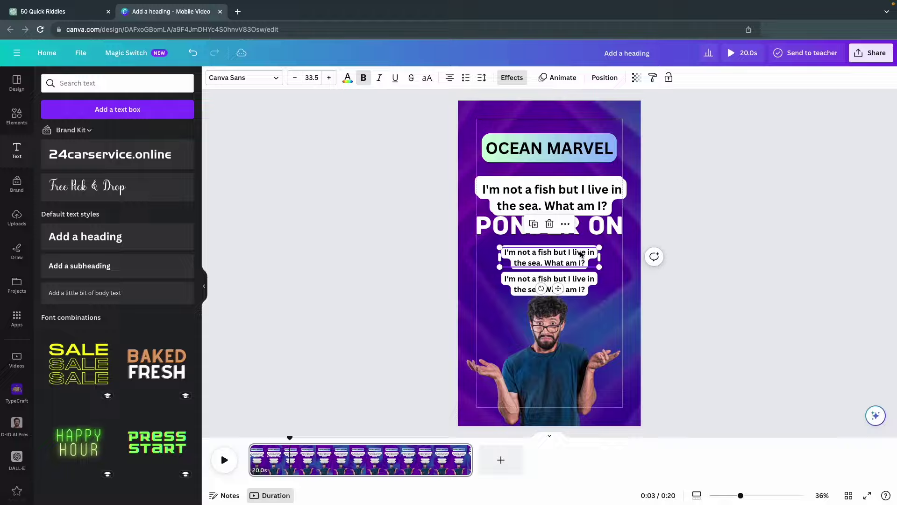
left_click(70, 11)
double_click(485, 110)
right_click(485, 110)
left_click(505, 136)
left_click(164, 12)
key("ctrl+v")
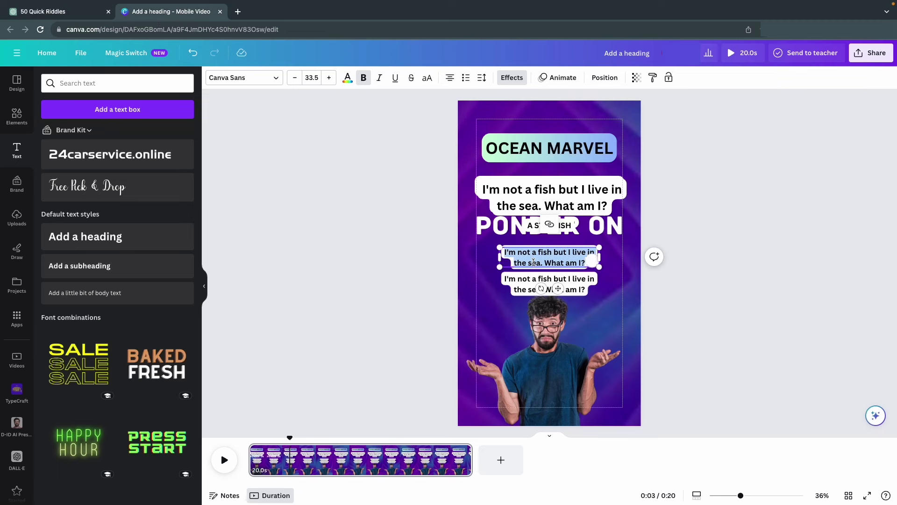
left_click(676, 260)
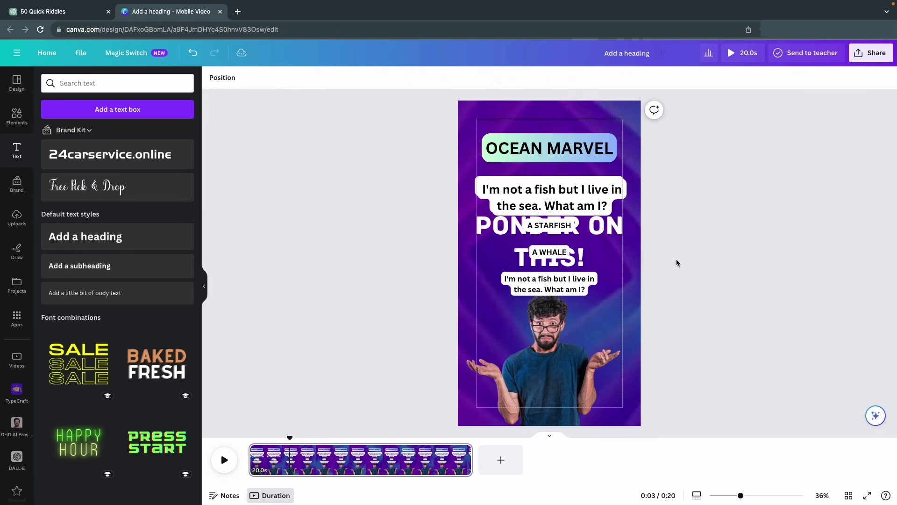
Step: Paste 'A coral' from the riddles list, make it uppercase, and align the A WHALE box
left_click(70, 11)
right_click(543, 116)
left_click(542, 132)
left_click(165, 12)
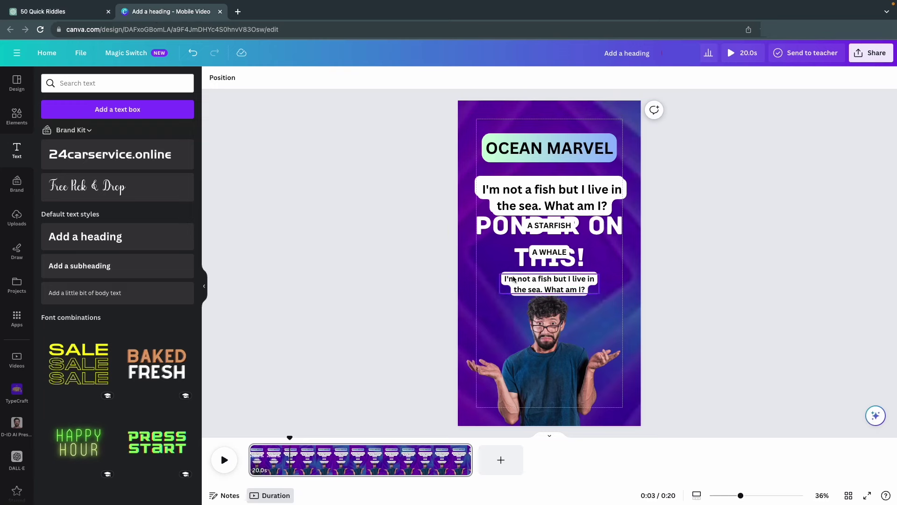
right_click(511, 244)
left_click(538, 329)
left_click(426, 78)
left_click_drag(547, 252, 543, 247)
Step: Give the answer boxes a yellow text background
left_click(512, 77)
left_click(183, 447)
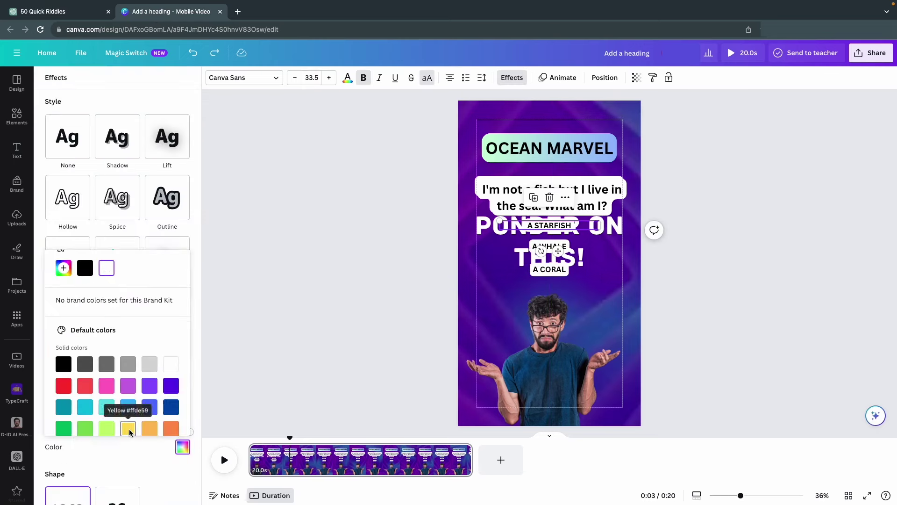
left_click(128, 428)
left_click(183, 447)
Step: Animate all three answers with the Block text animation and Pulse motion effect
left_click(265, 336)
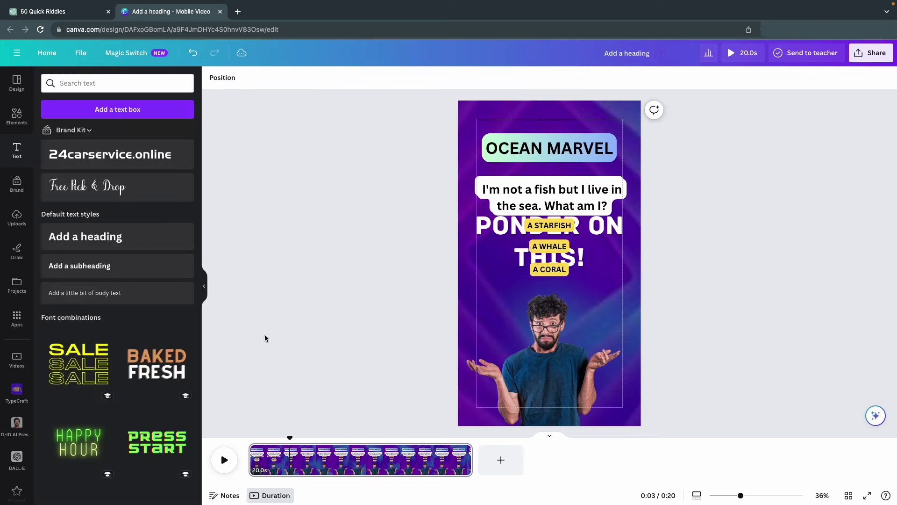
left_click(557, 78)
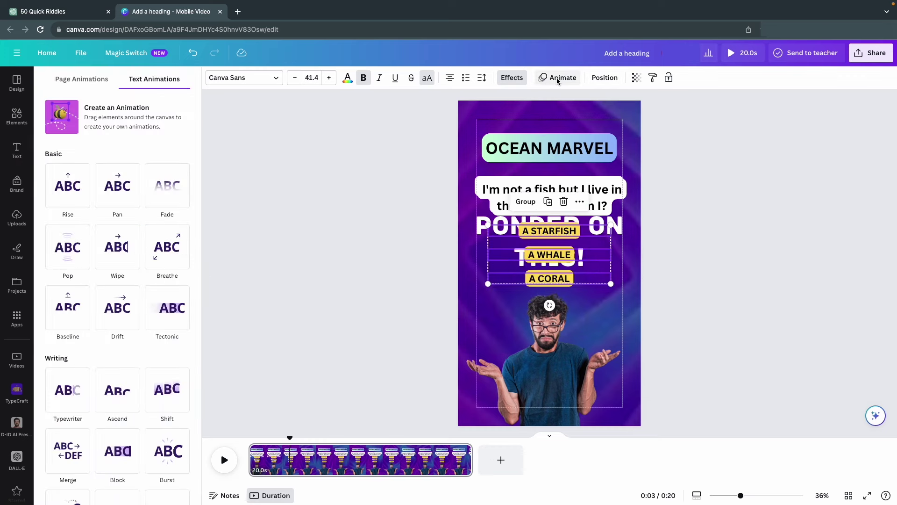
left_click(126, 460)
scroll(121, 463, "down", 8)
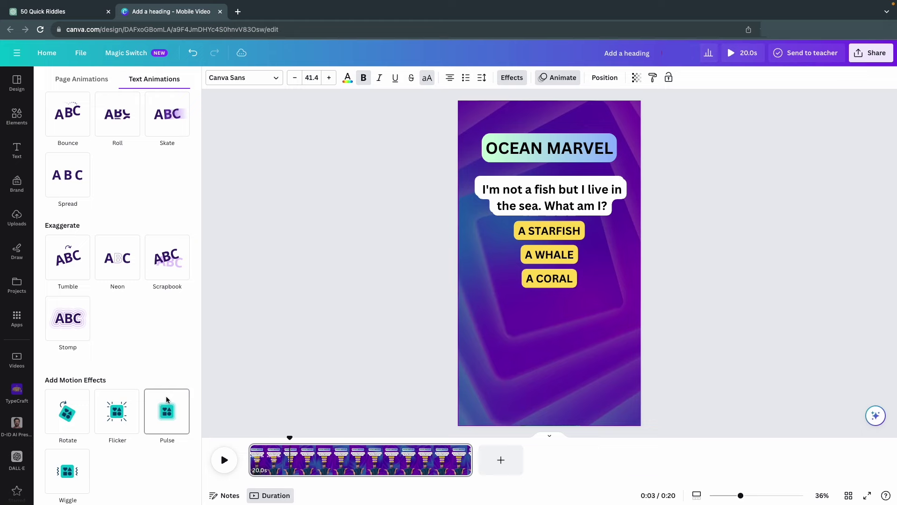
left_click(167, 399)
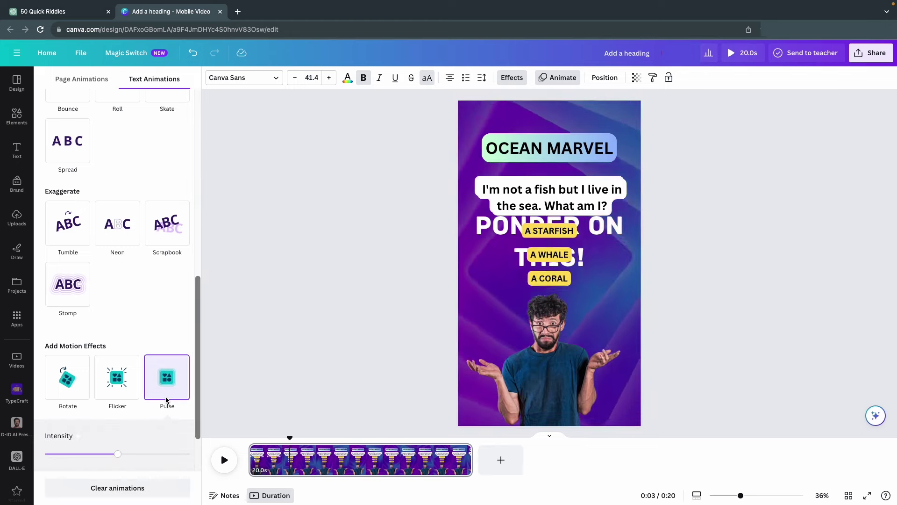
right_click(606, 201)
Step: Time the question to appear around 0:04 and A WHALE and A CORAL near 0:06
left_click(635, 359)
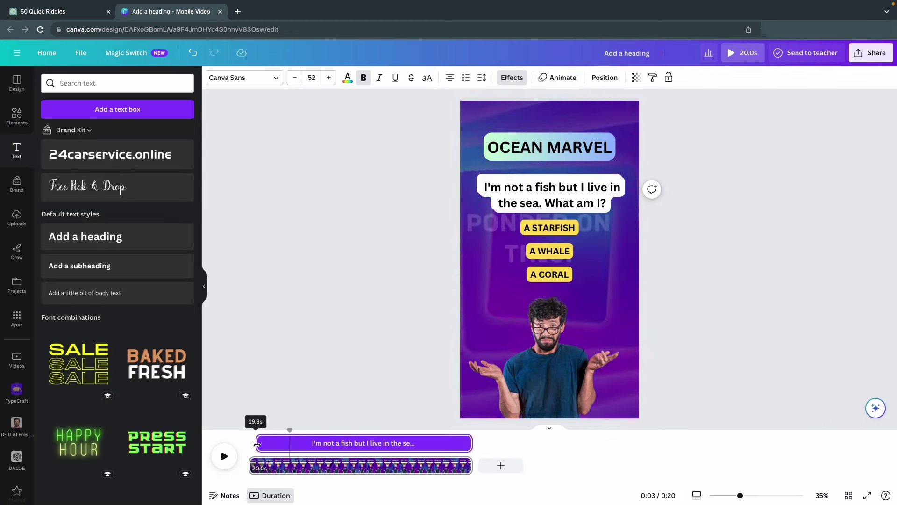
right_click(570, 254)
left_click(603, 414)
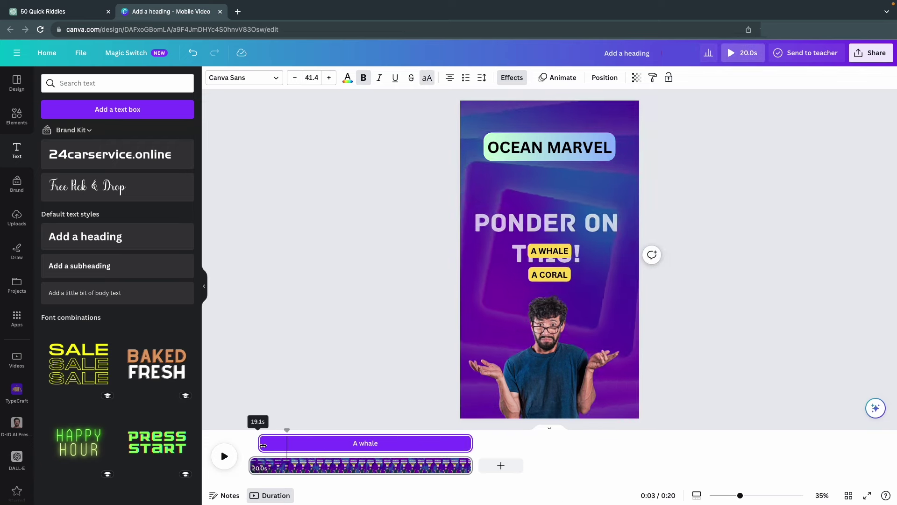
right_click(593, 275)
left_click(622, 415)
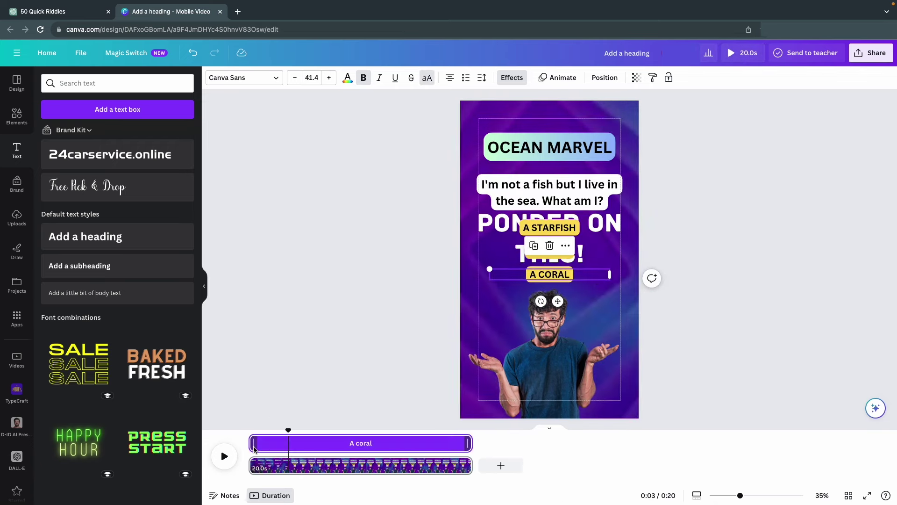
left_click(228, 462)
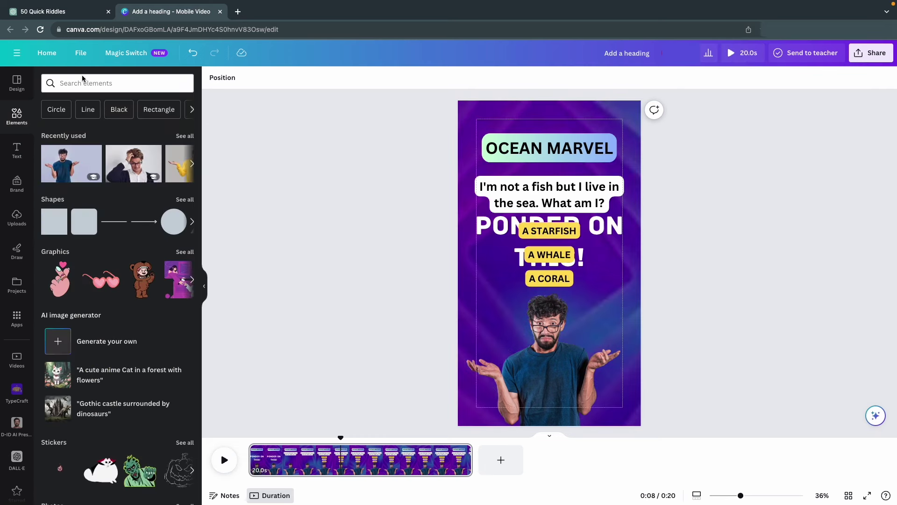
Step: Add the 00:10 countdown timer video from an Elements search for 'timer'
left_click(82, 80)
type("timer")
key("Return")
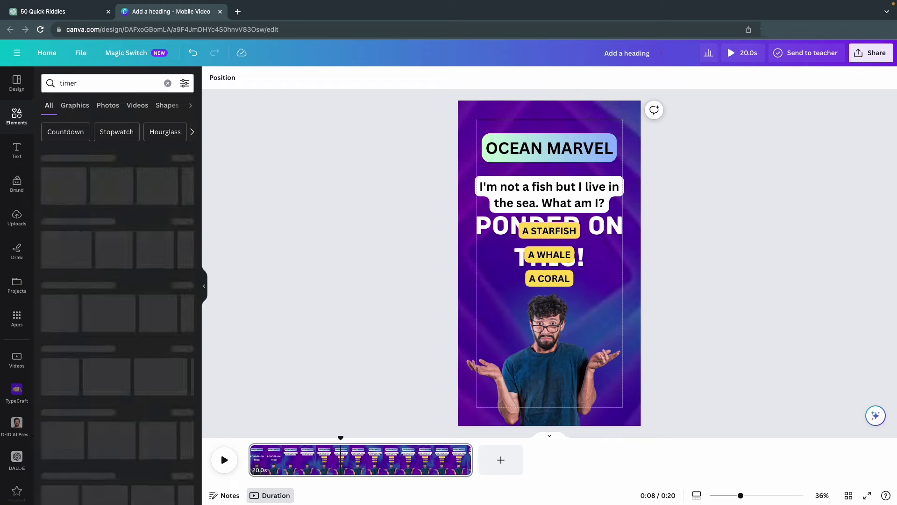
left_click(137, 105)
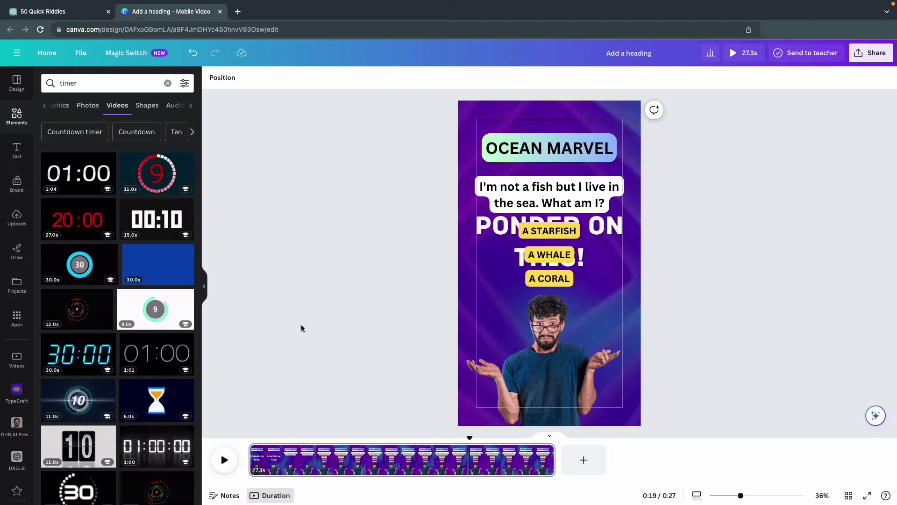
left_click(148, 222)
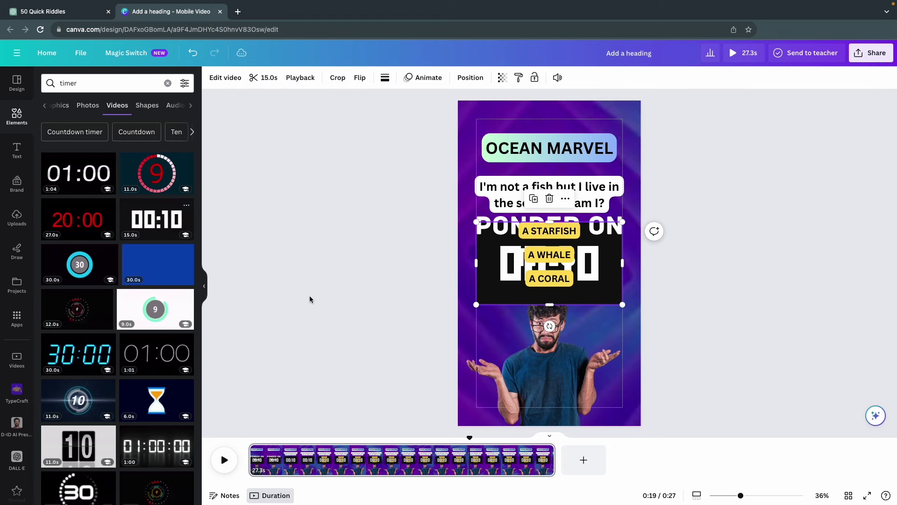
Step: Shrink the timer video and place it over the man's chest
left_click_drag(540, 298, 500, 360)
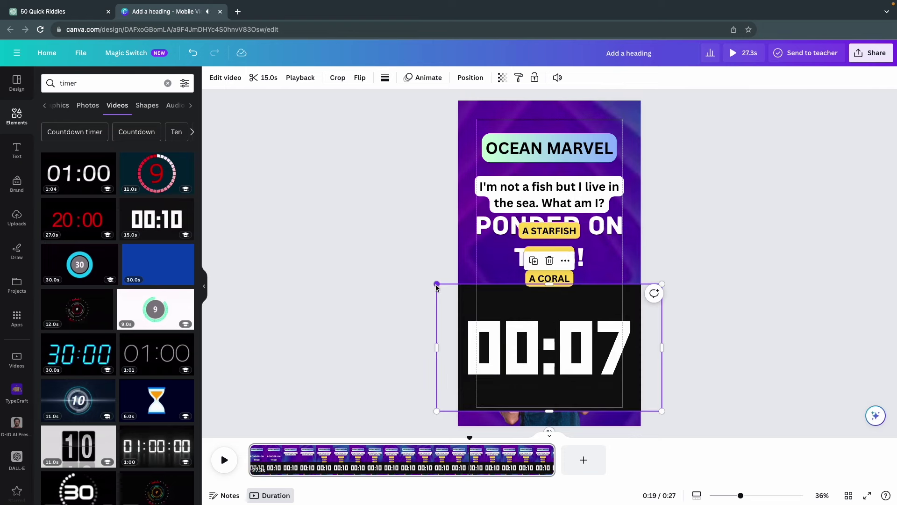
left_click_drag(437, 284, 524, 366)
key("ctrl+z")
left_click_drag(606, 341, 586, 354)
Step: Trim the timer's timeline bar so it starts later and ends earlier
right_click(569, 367)
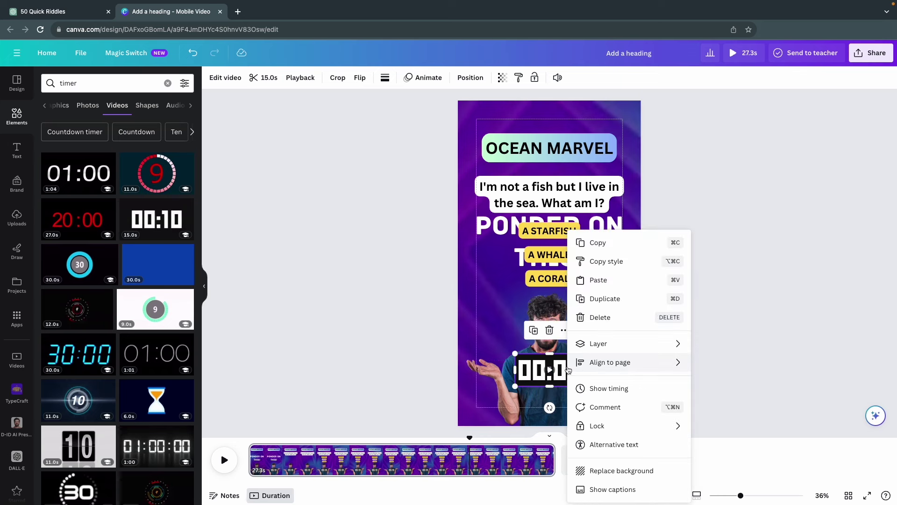
left_click(604, 390)
left_click_drag(251, 444, 321, 443)
left_click_drag(554, 443, 442, 441)
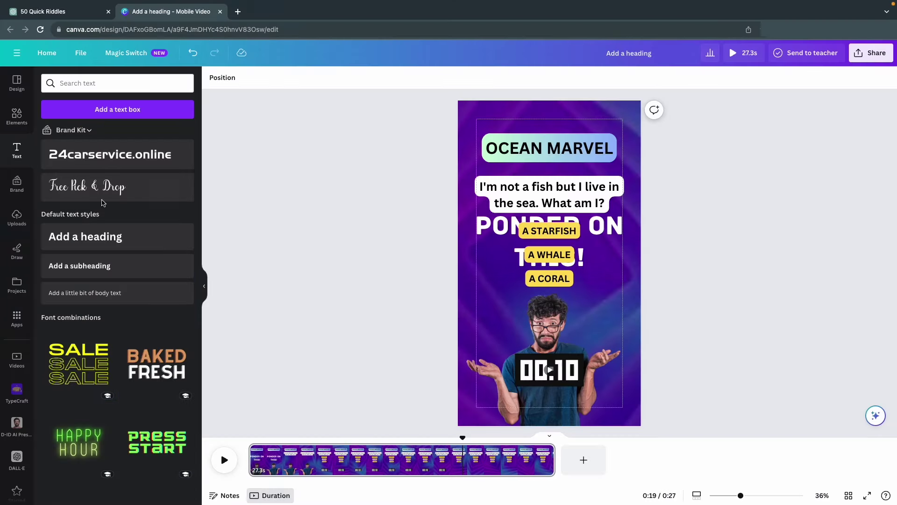
Step: Add a 'Did you get it right?' subheading low on the page at font size 104
left_click(80, 265)
left_click_drag(552, 263, 558, 361)
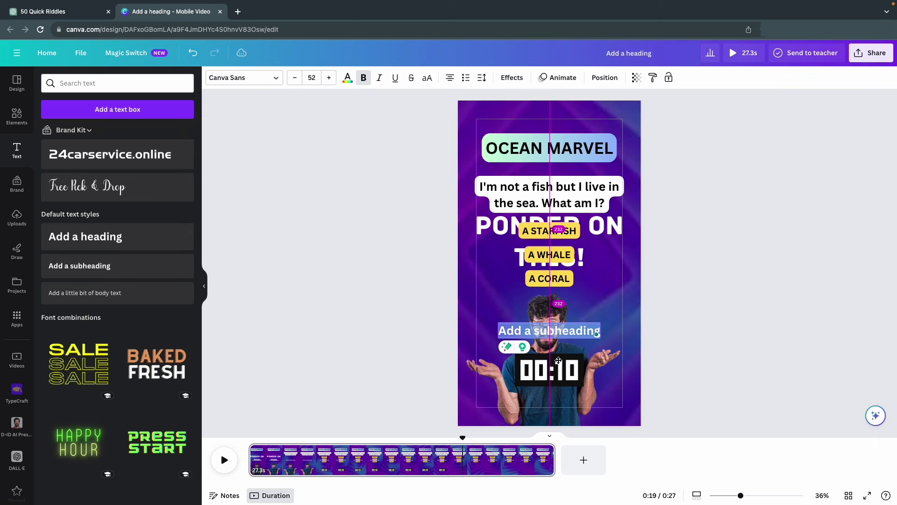
key("ctrl+v")
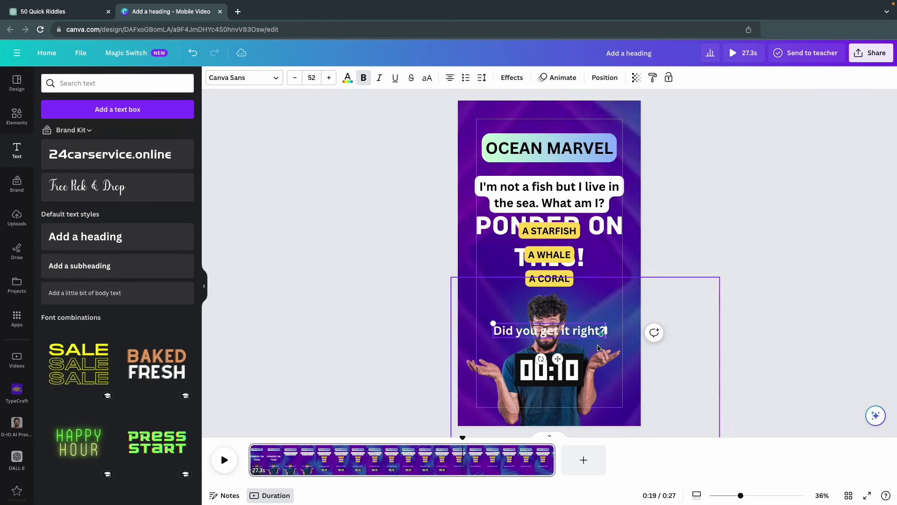
left_click(312, 77)
left_click(316, 316)
left_click_drag(684, 353, 591, 354)
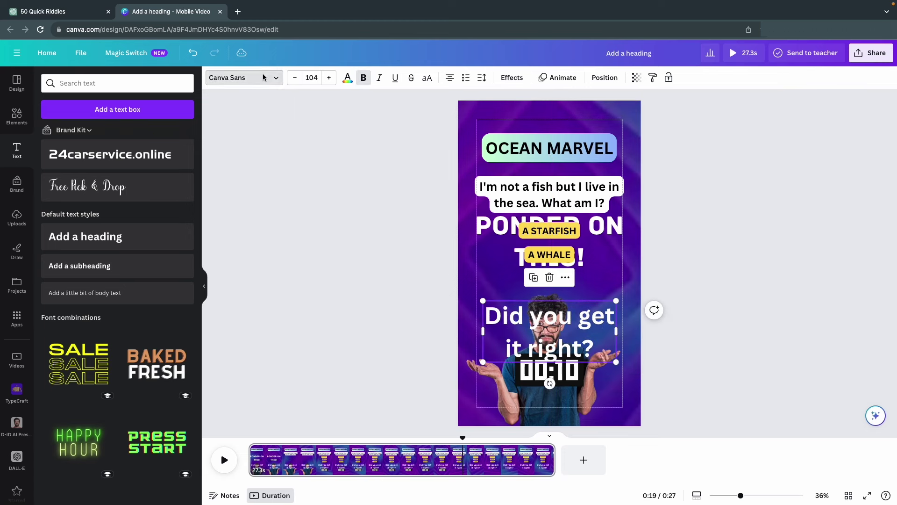
Step: Style the closing question in the Archive font with tighter line spacing and Neon effect
left_click(244, 77)
left_click(155, 176)
left_click(482, 78)
left_click_drag(519, 141, 505, 140)
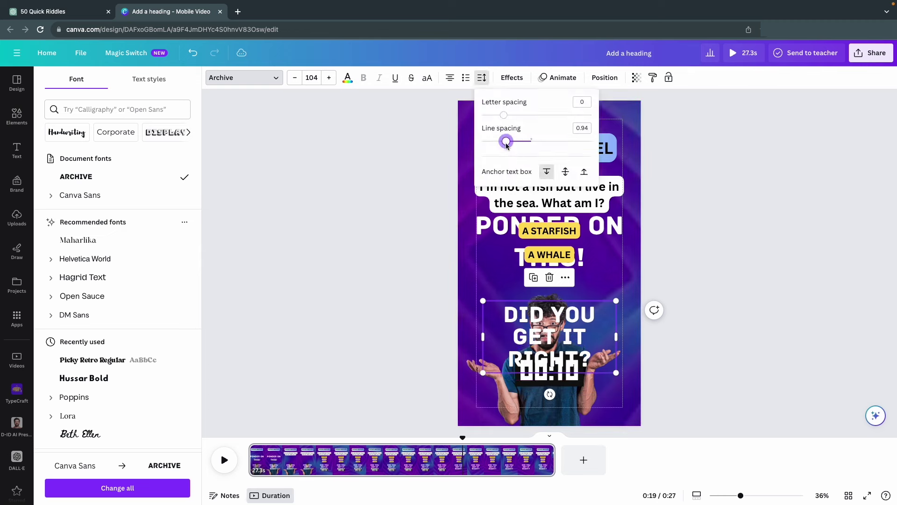
left_click(511, 77)
left_click(168, 259)
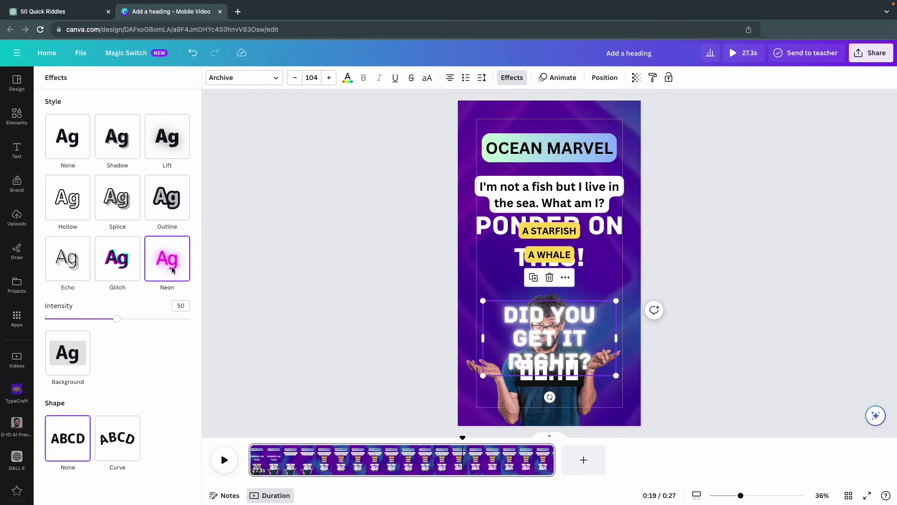
Step: Shorten the closing question's timeline bar to 2 seconds
right_click(572, 330)
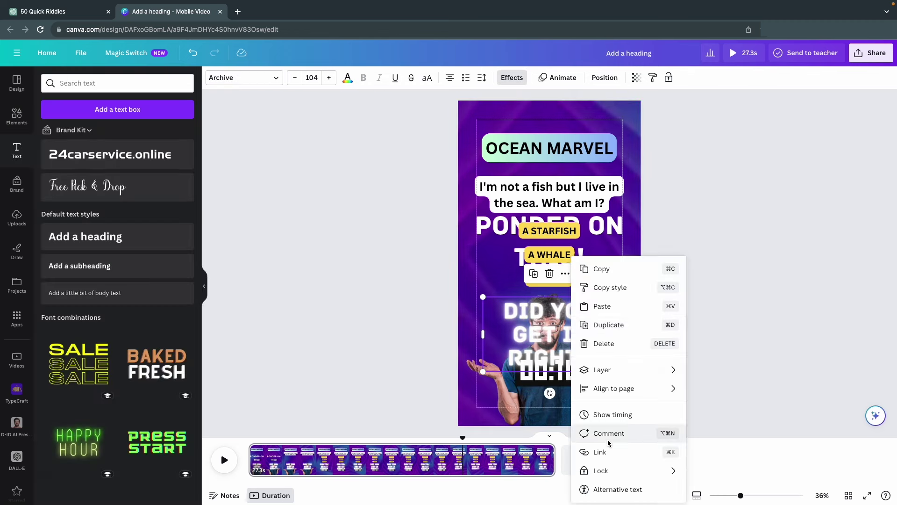
left_click(610, 414)
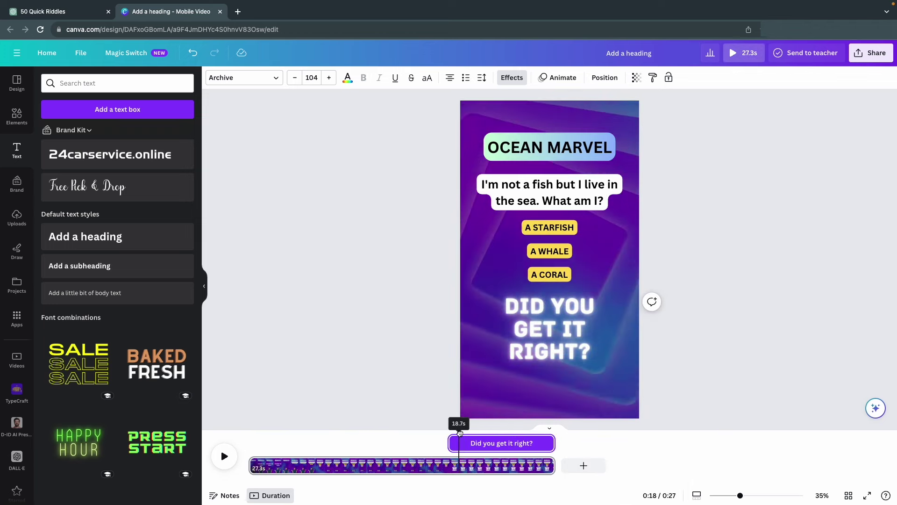
left_click_drag(554, 443, 471, 446)
left_click(402, 391)
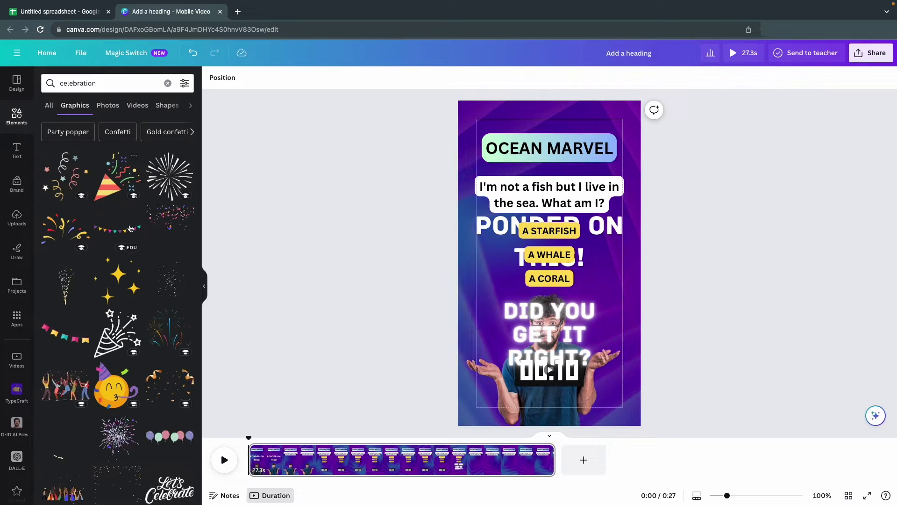
Step: Enlarge the confetti burst and make it start at 11.8 seconds
left_click(566, 360)
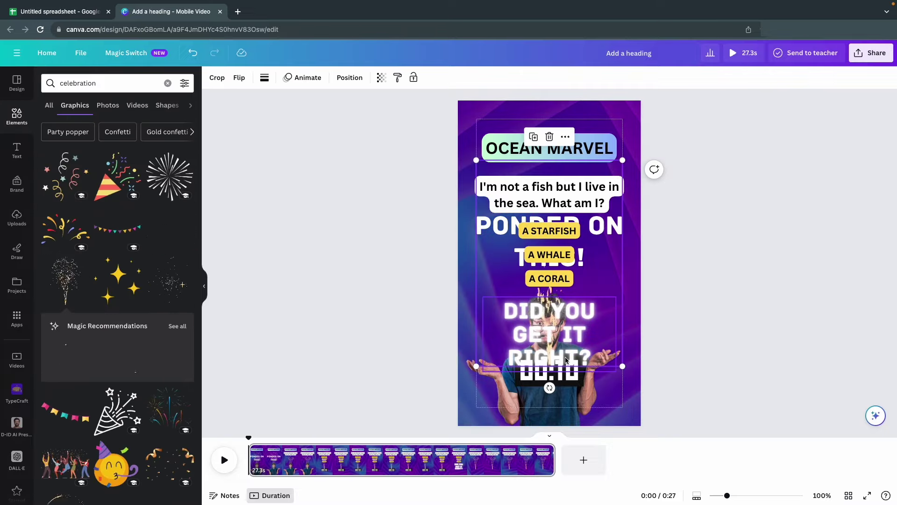
left_click_drag(477, 368, 439, 423)
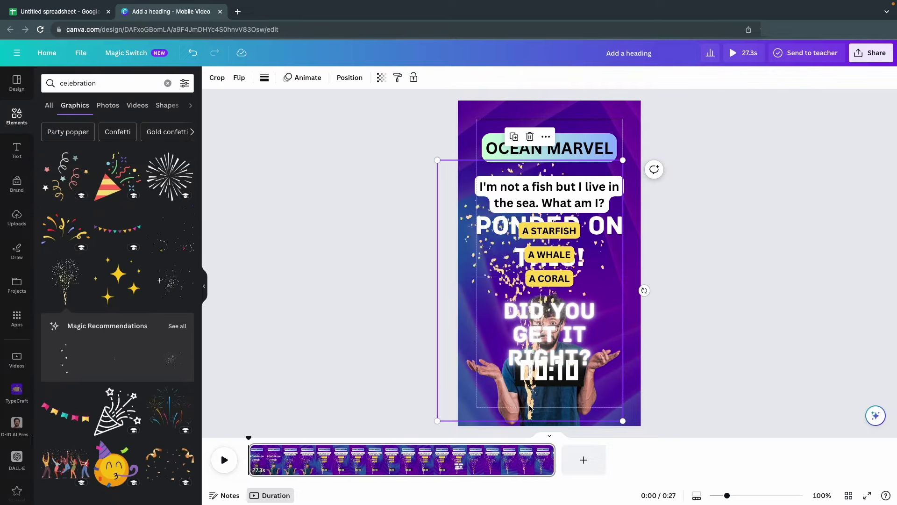
left_click_drag(529, 408, 548, 420)
right_click(548, 420)
left_click(584, 406)
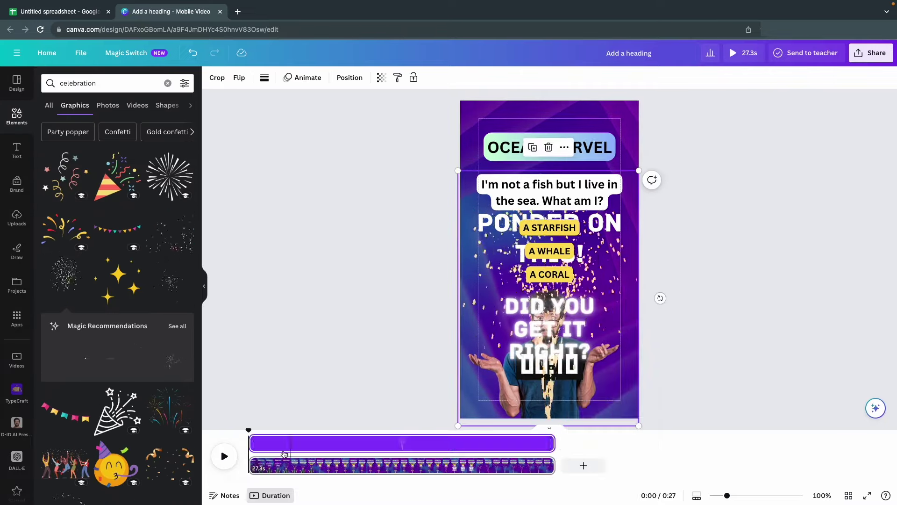
left_click_drag(251, 443, 448, 450)
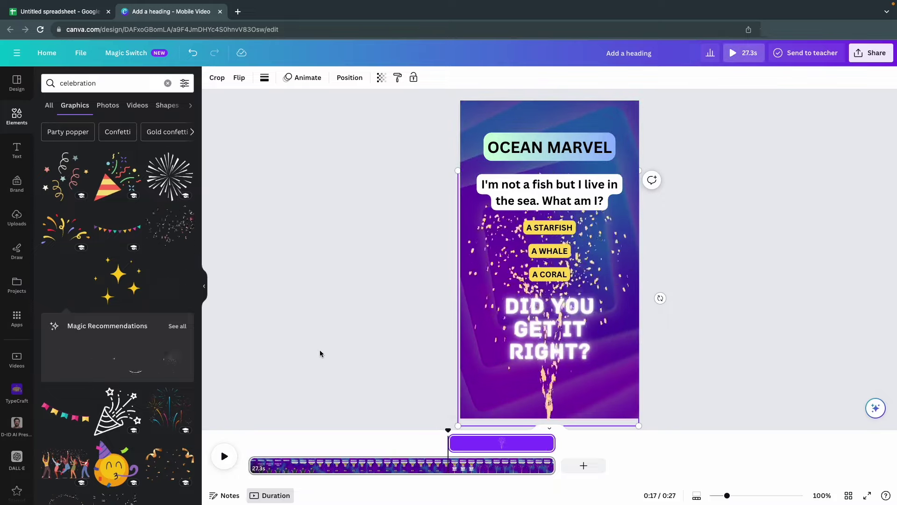
left_click(319, 349)
Step: Preview the video full screen and download the Risk suspense track from Pixabay
left_click(744, 52)
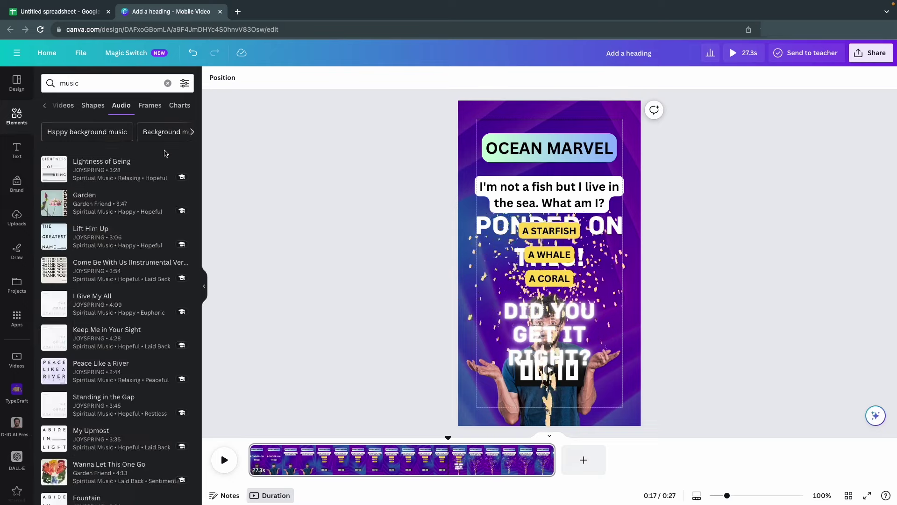
scroll(164, 153, "down", 10)
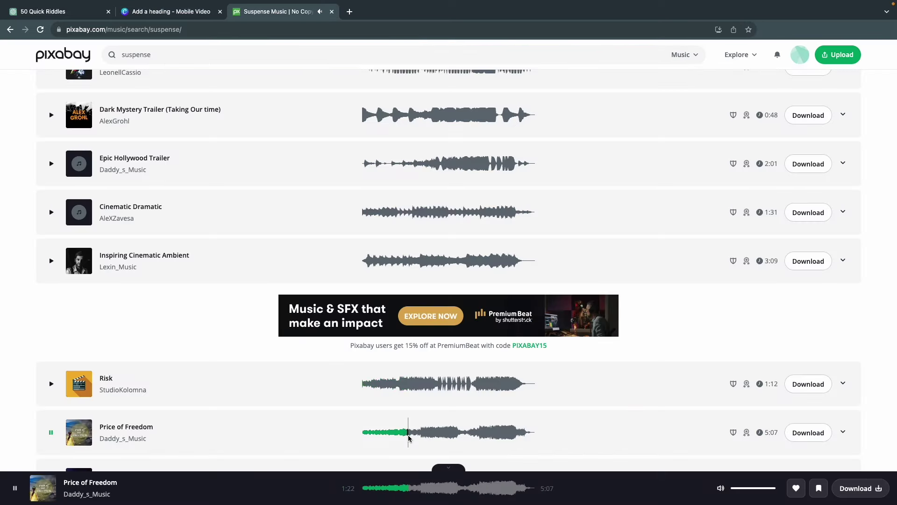
scroll(416, 400, "down", 2)
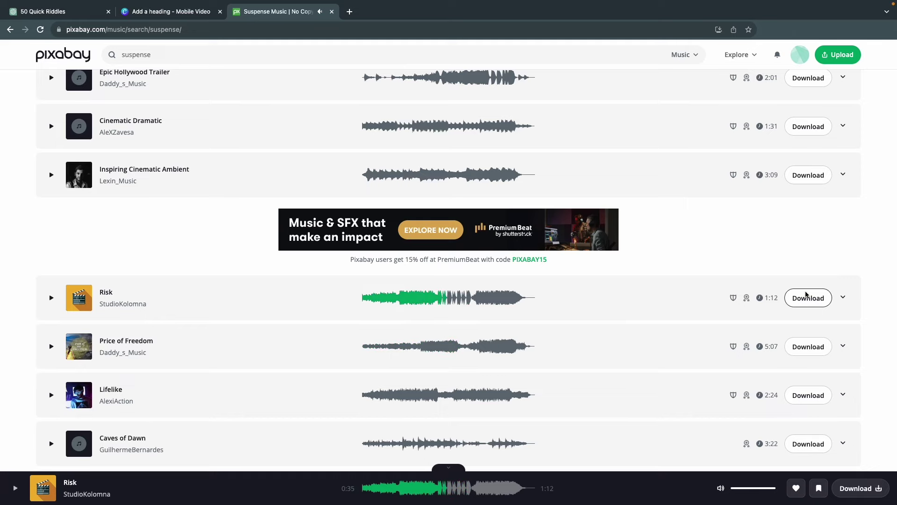
left_click(806, 297)
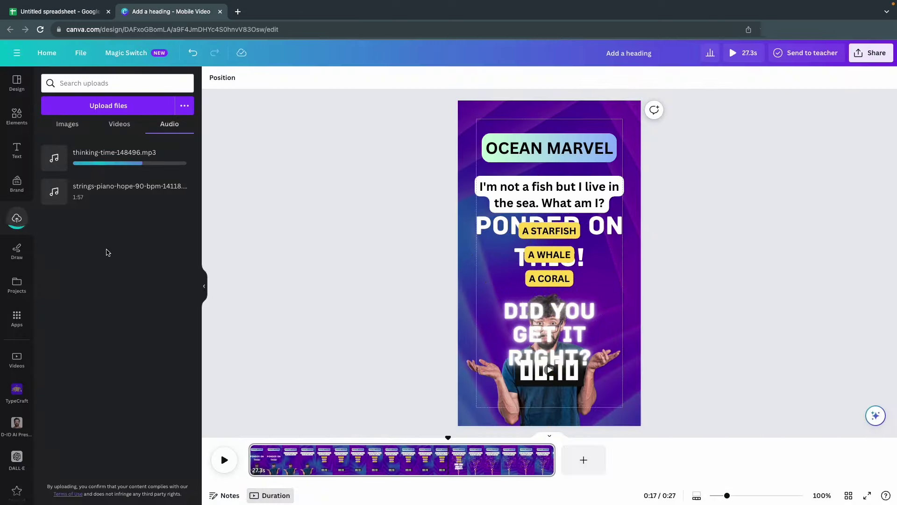
Step: Add thinking-time.mp3 from Uploads to the timeline, making the design 27.3 seconds
left_click_drag(115, 157, 300, 463)
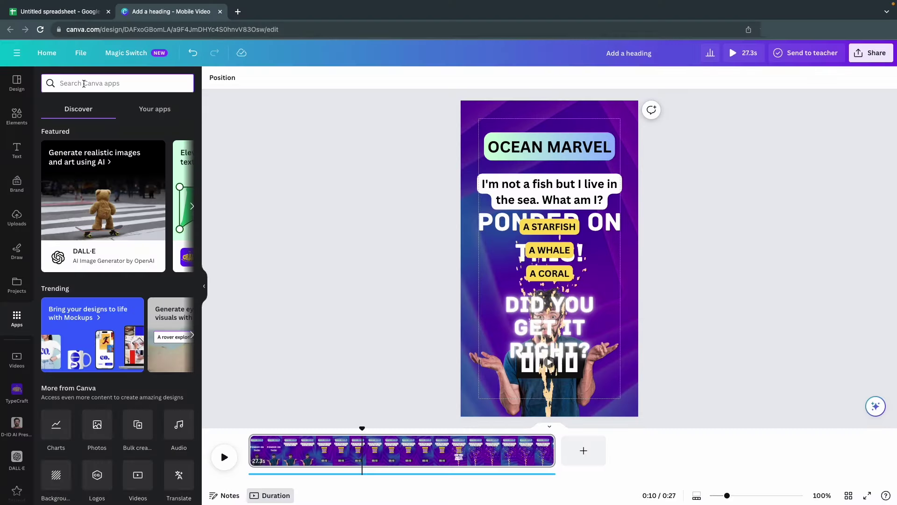
Step: Open the Bulk create app, start the Pro trial, and clear the sample data table
type("bulk")
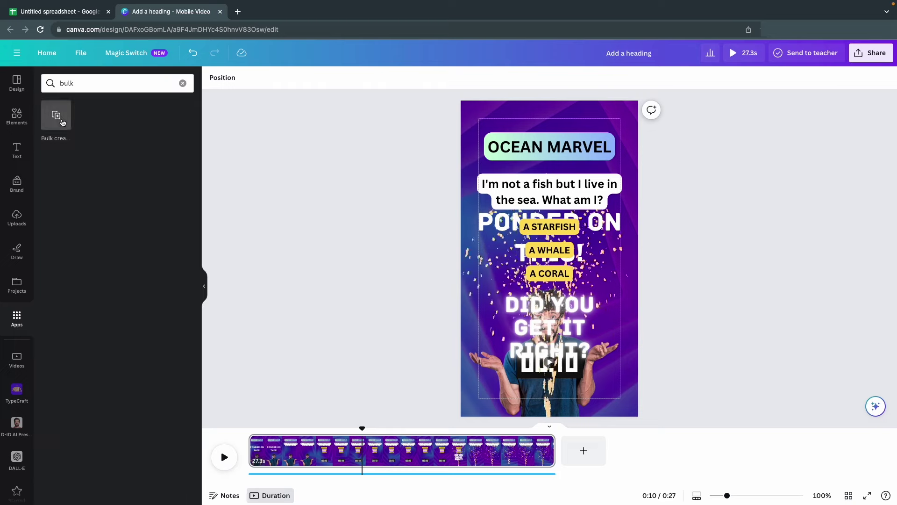
left_click(62, 122)
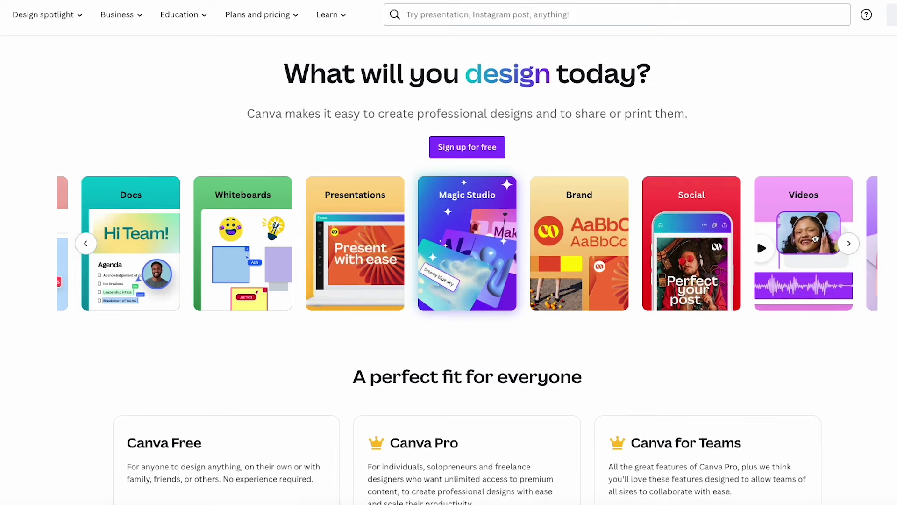
scroll(815, 239, "down", 5)
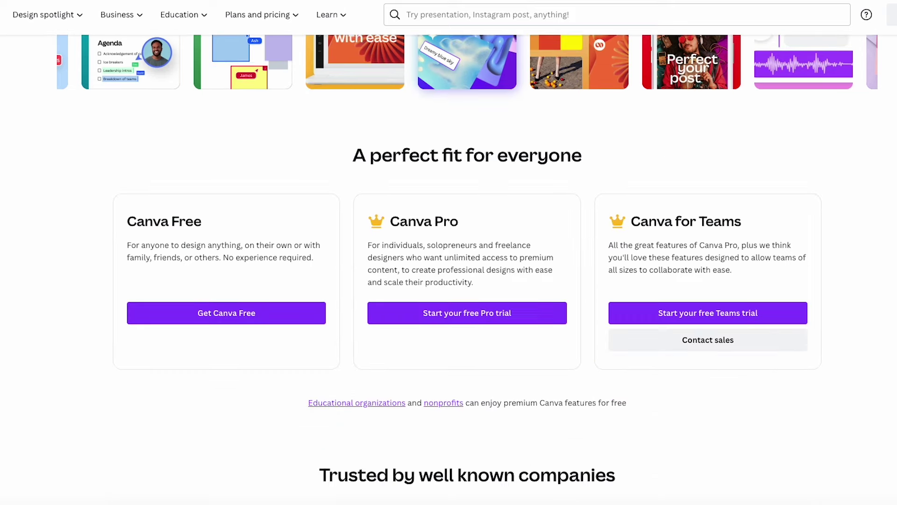
left_click(471, 316)
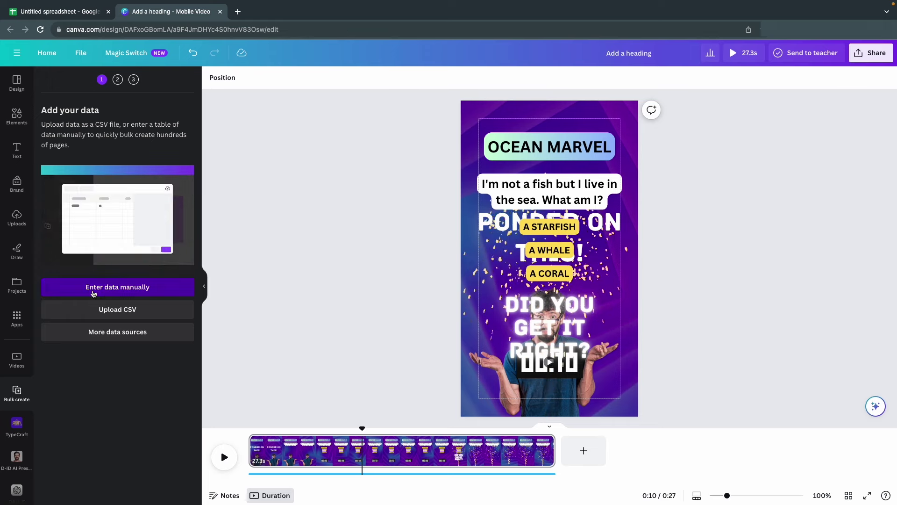
left_click(93, 293)
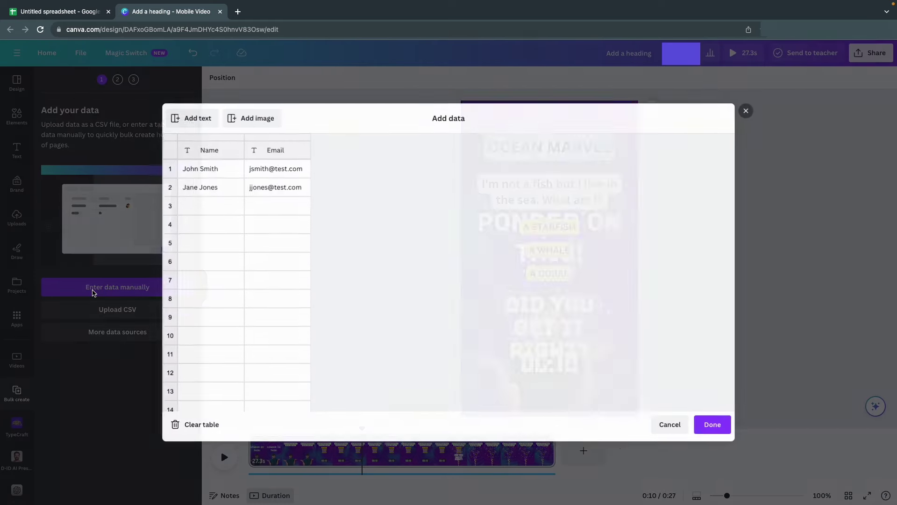
left_click(187, 426)
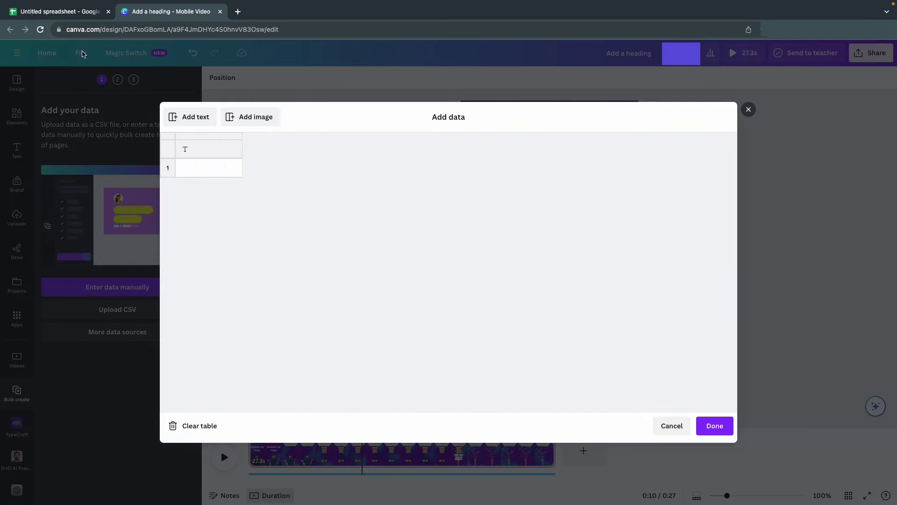
Step: Paste riddle cells A1:F51 from Google Sheets into the Bulk create table and confirm
key("ctrl+shift+Tab")
left_click(281, 466, "shift")
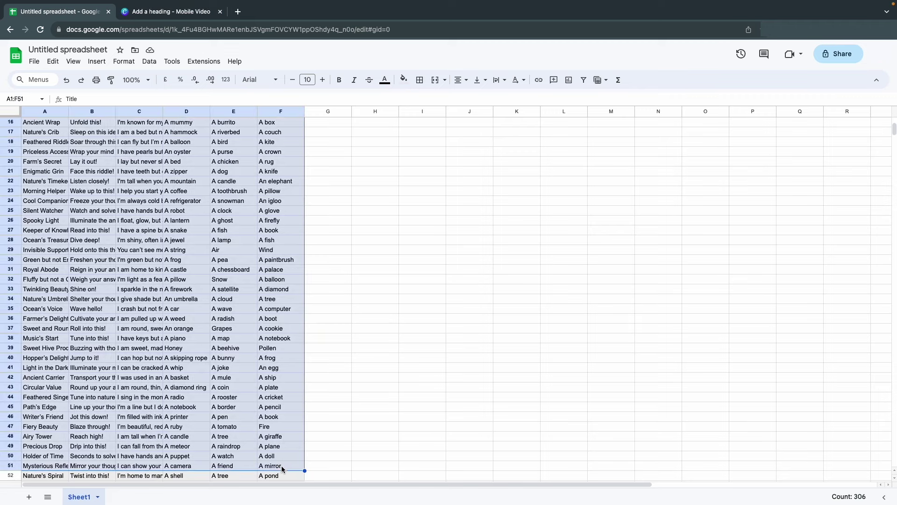
right_click(282, 466)
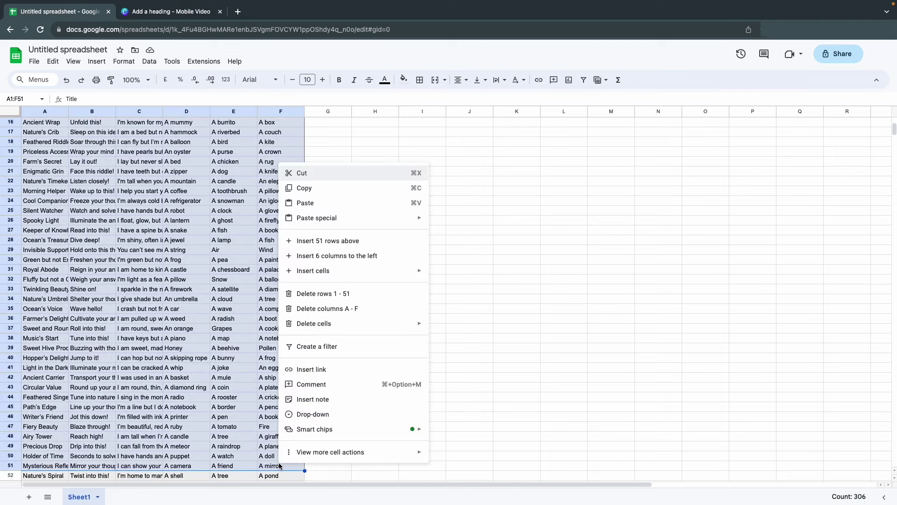
left_click(301, 188)
left_click(172, 12)
key("ctrl+v")
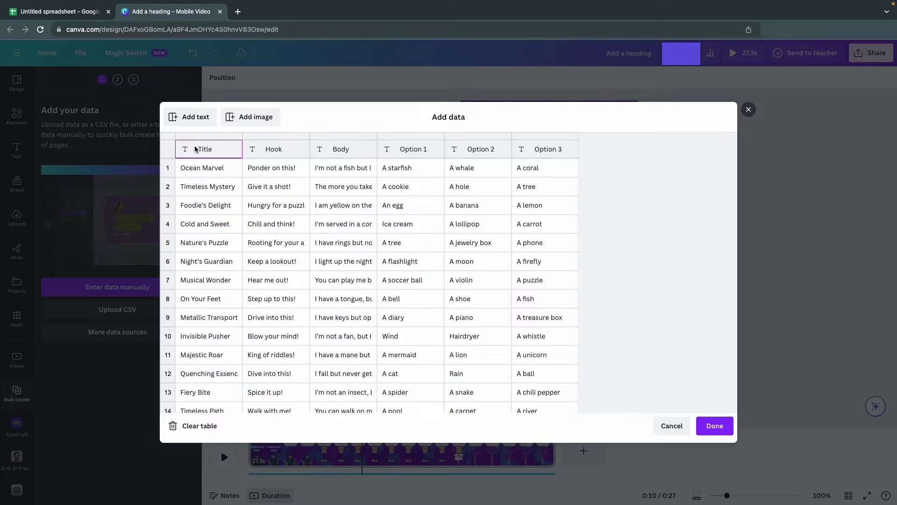
scroll(464, 315, "down", 15)
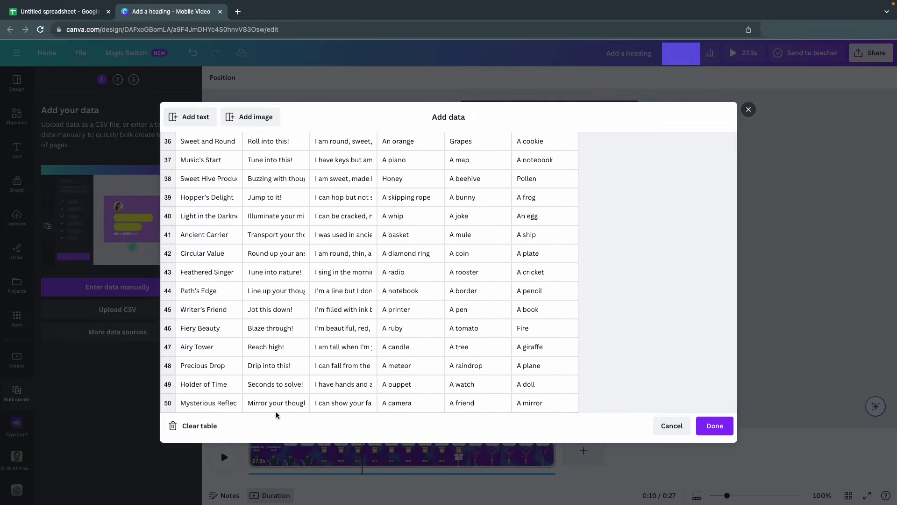
left_click(715, 426)
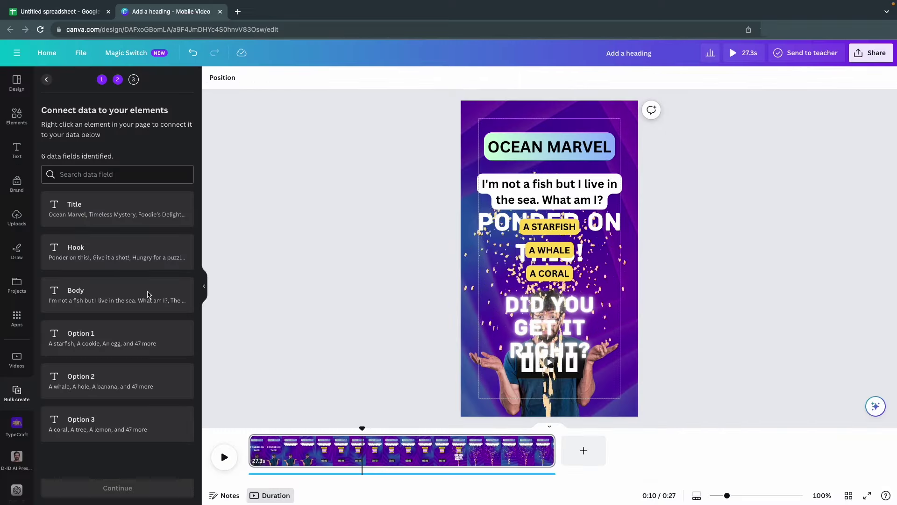
Step: Connect the PONDER ON THIS! hook to the Hook field and the OCEAN MARVEL title to Title
left_click(484, 226)
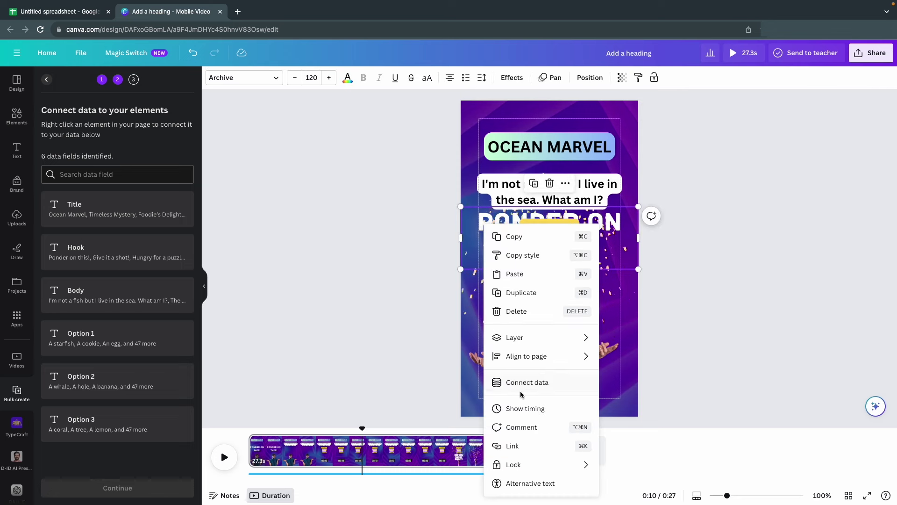
left_click(522, 383)
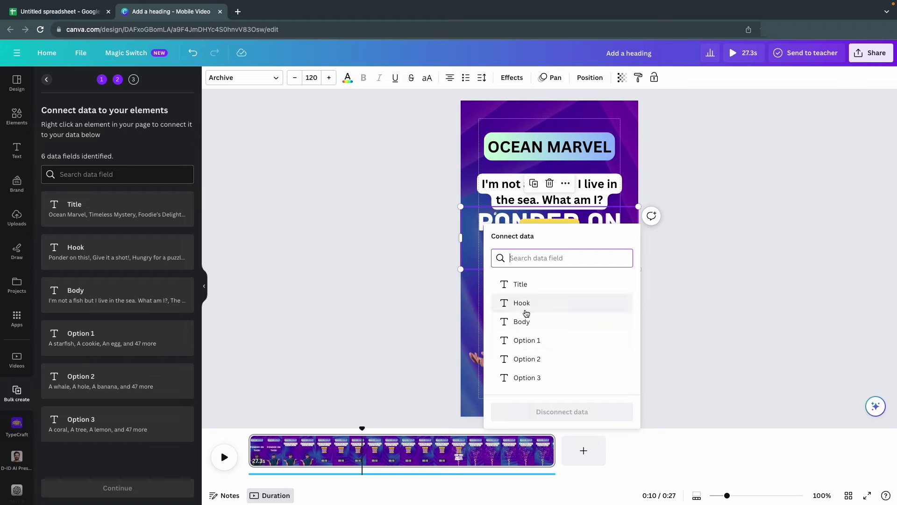
left_click(521, 304)
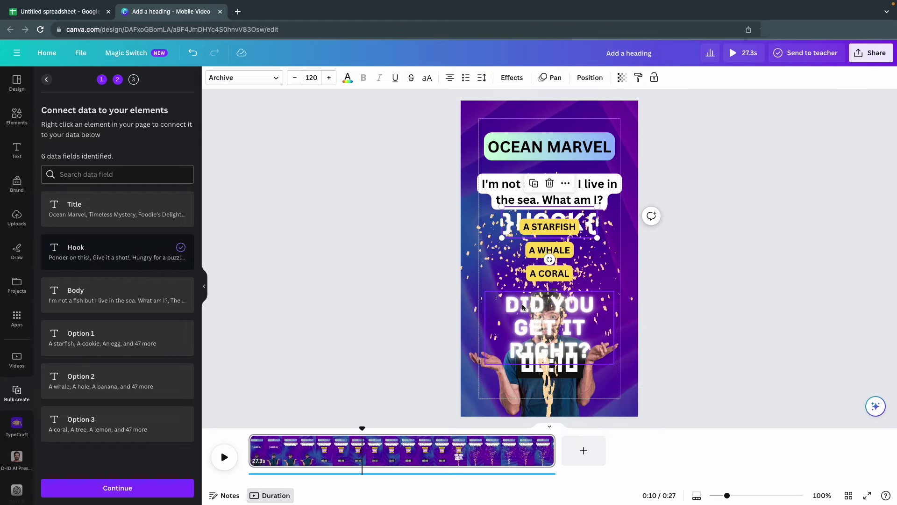
left_click(495, 148)
right_click(496, 149)
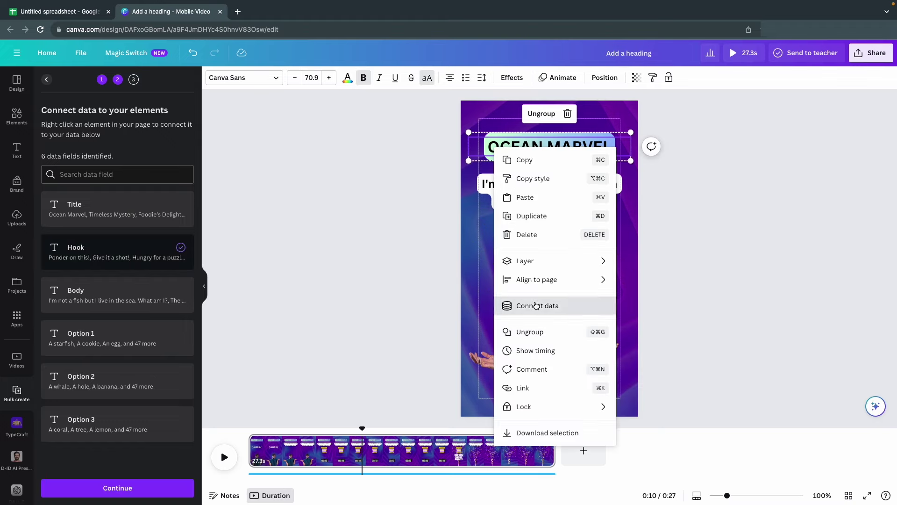
left_click(537, 306)
left_click(530, 207)
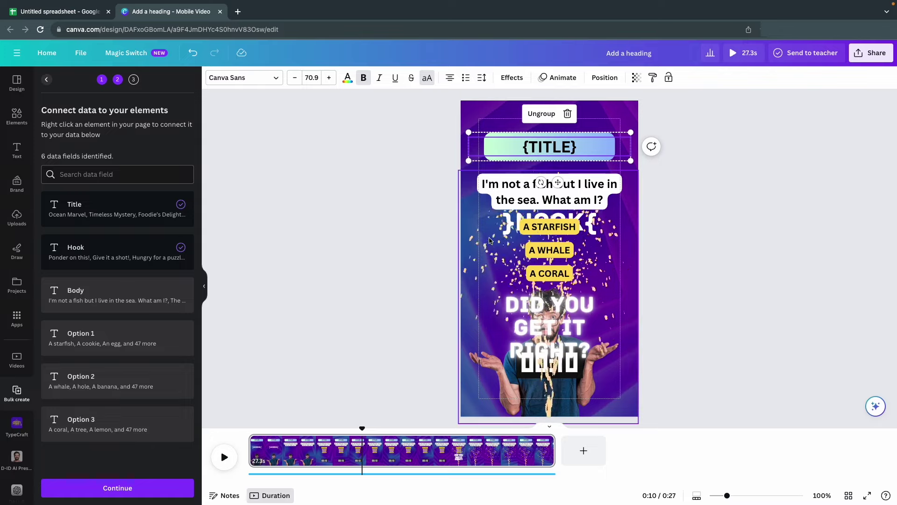
Step: Connect the riddle question text to the Body data field
left_click(495, 191)
right_click(496, 192)
left_click(593, 357)
left_click(515, 291)
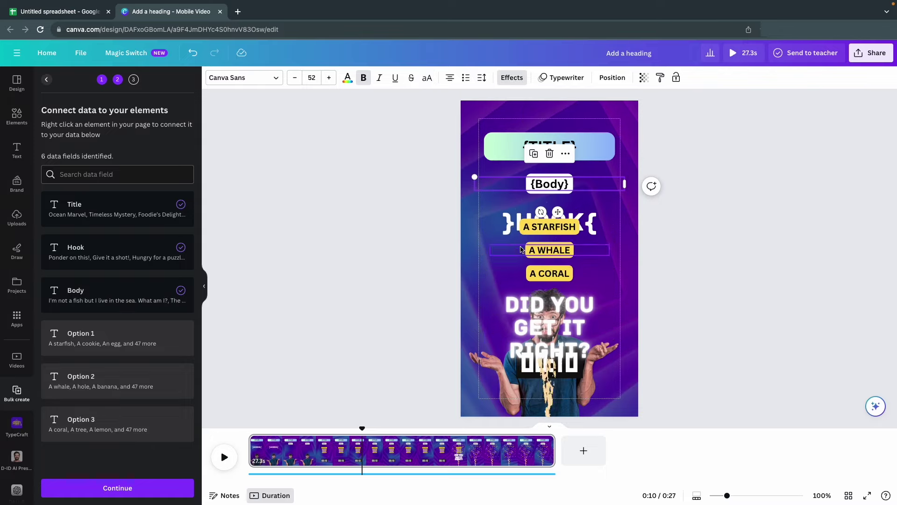
Step: Connect the answers A STARFISH, A WHALE and A CORAL to Option 1, Option 2 and Option 3
left_click(527, 229)
right_click(527, 229)
left_click(567, 387)
left_click(561, 344)
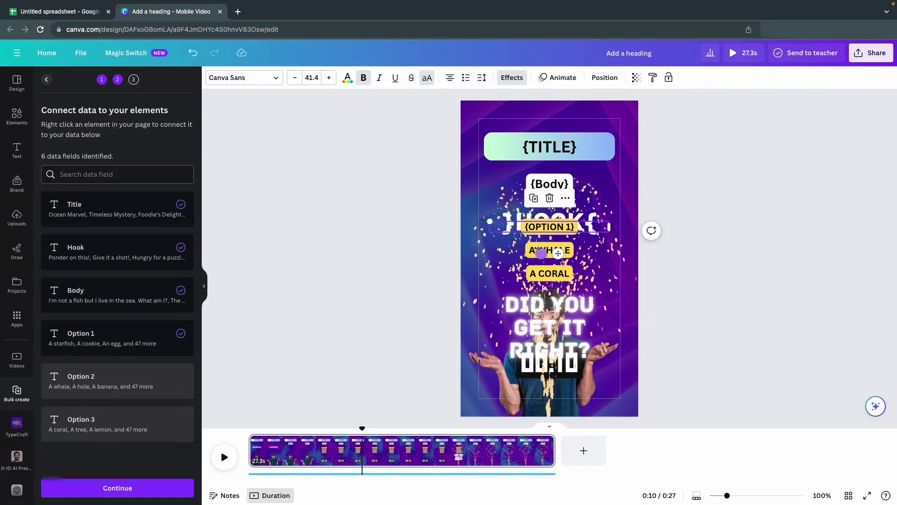
right_click(541, 253)
left_click(563, 388)
left_click(562, 363)
right_click(519, 273)
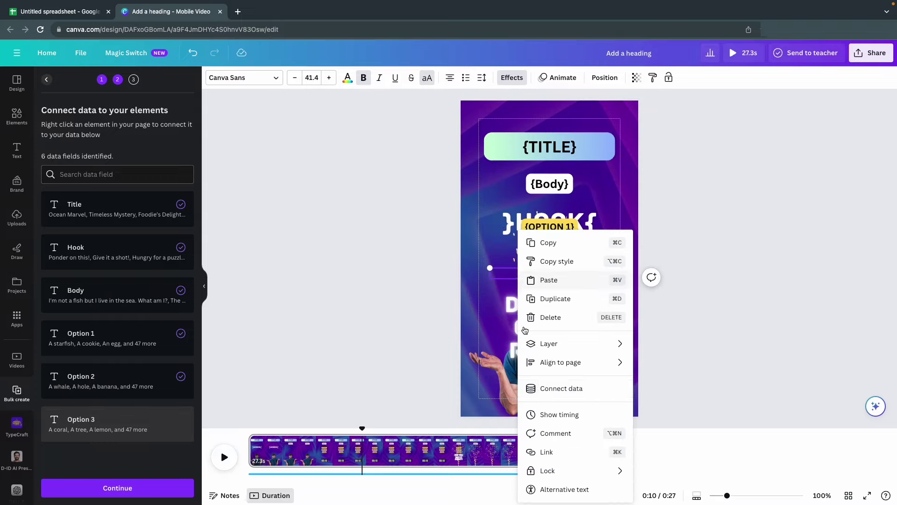
left_click(561, 388)
left_click(556, 430)
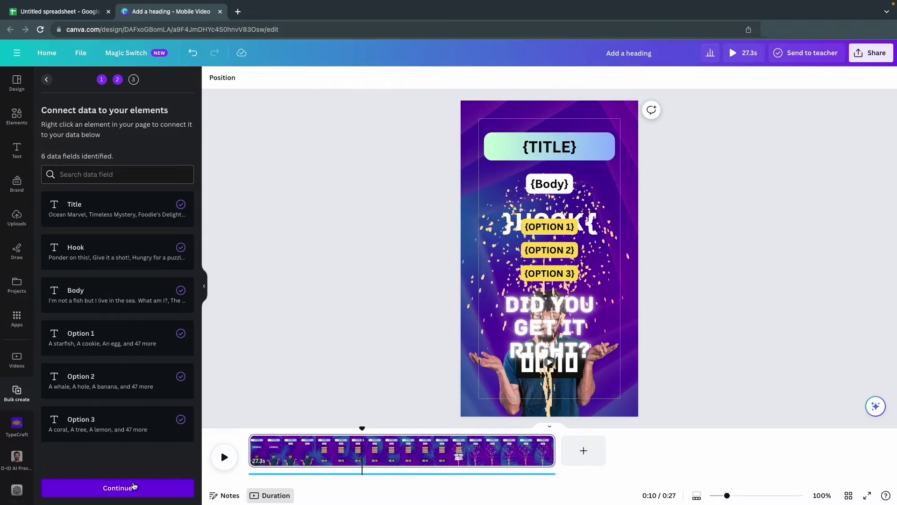
left_click(134, 487)
Step: Generate the riddle designs from the data rows and review all 50 pages in grid view
left_click(134, 488)
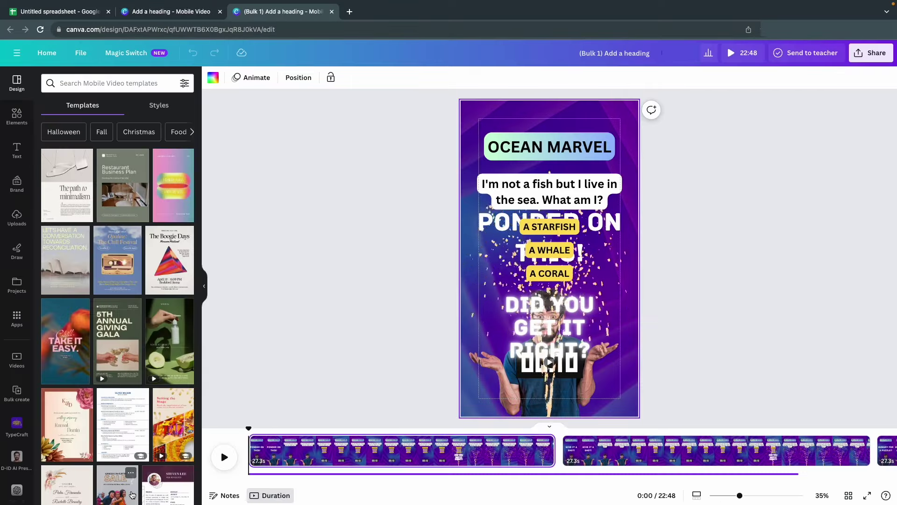
left_click(849, 496)
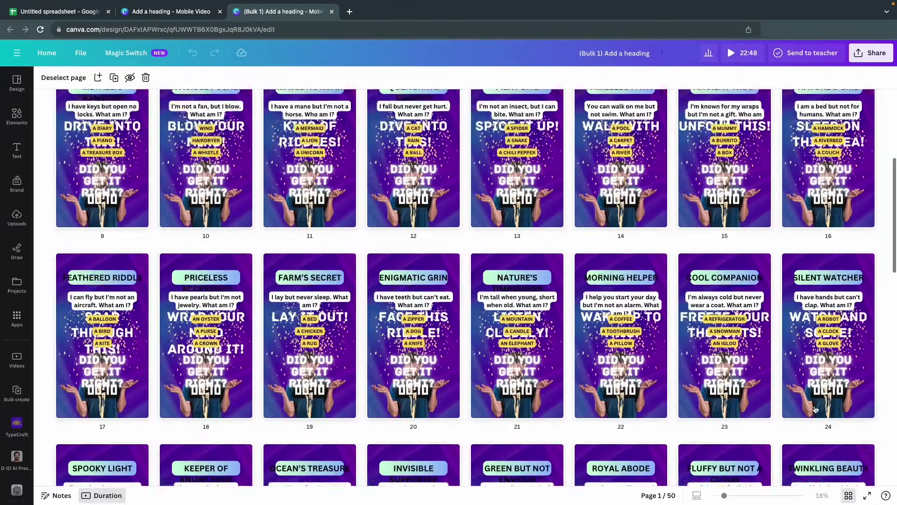
scroll(816, 409, "down", 5)
scroll(815, 408, "down", 8)
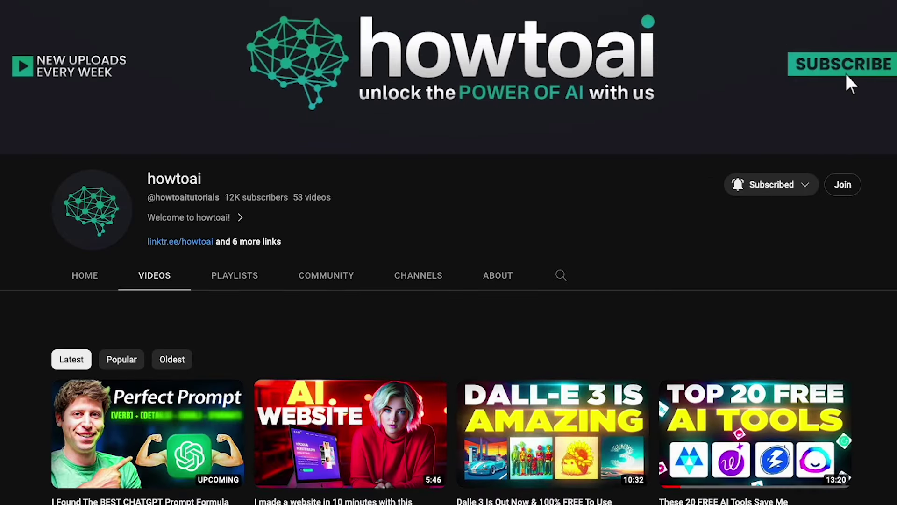
Step: Sign up to Buffer by connecting a YouTube channel on the free three-channel plan
scroll(449, 280, "down", 2)
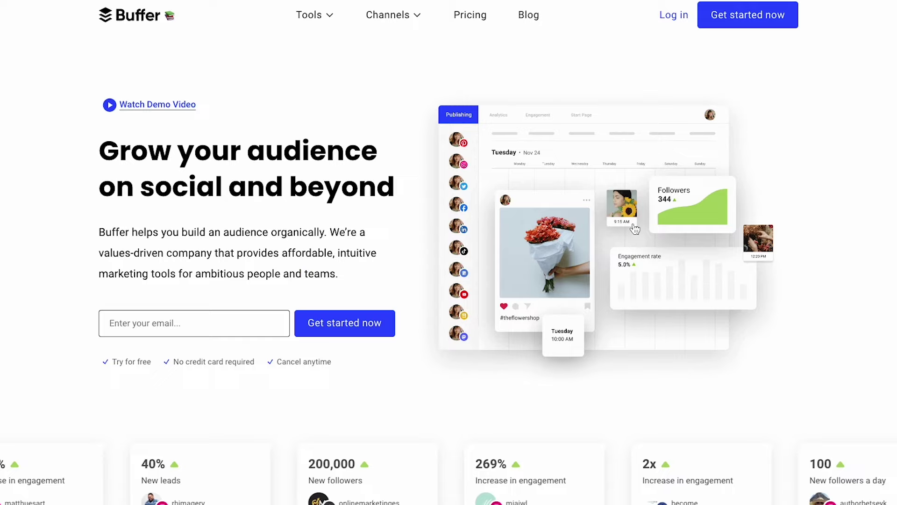
scroll(635, 154, "down", 2)
scroll(635, 154, "down", 2)
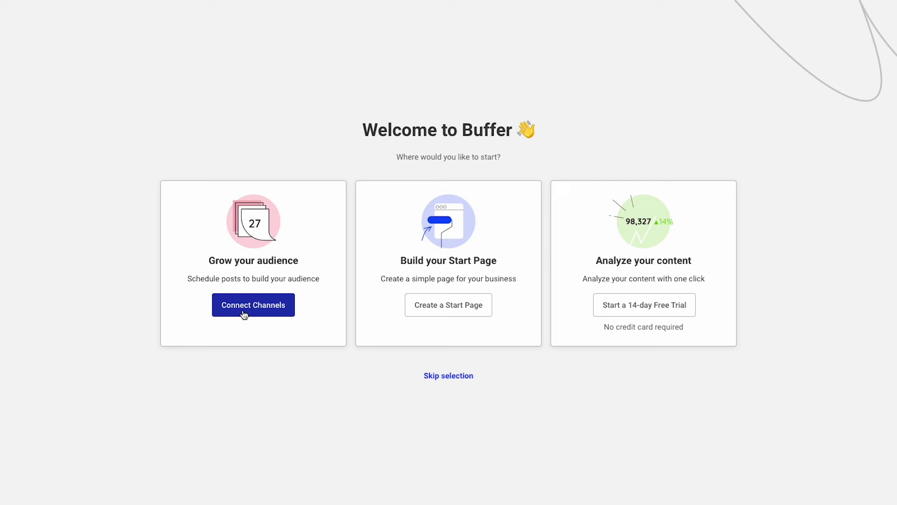
left_click(244, 314)
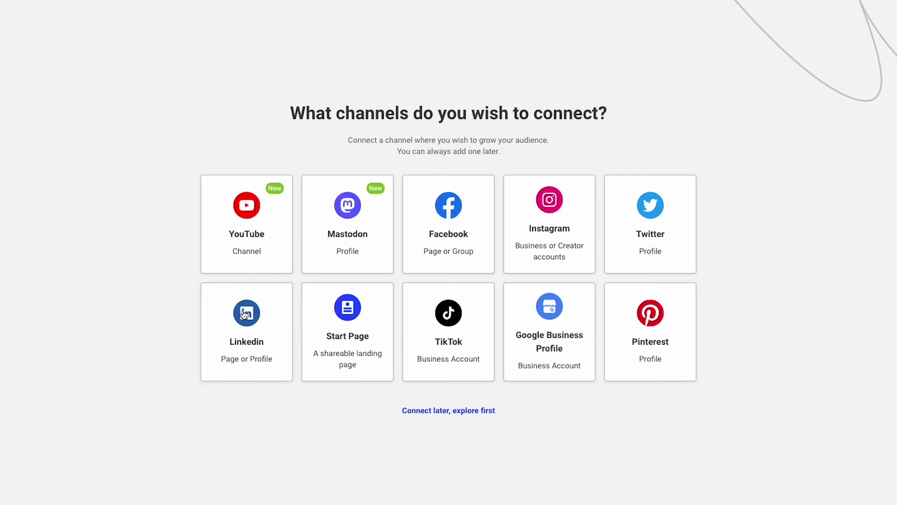
left_click(256, 229)
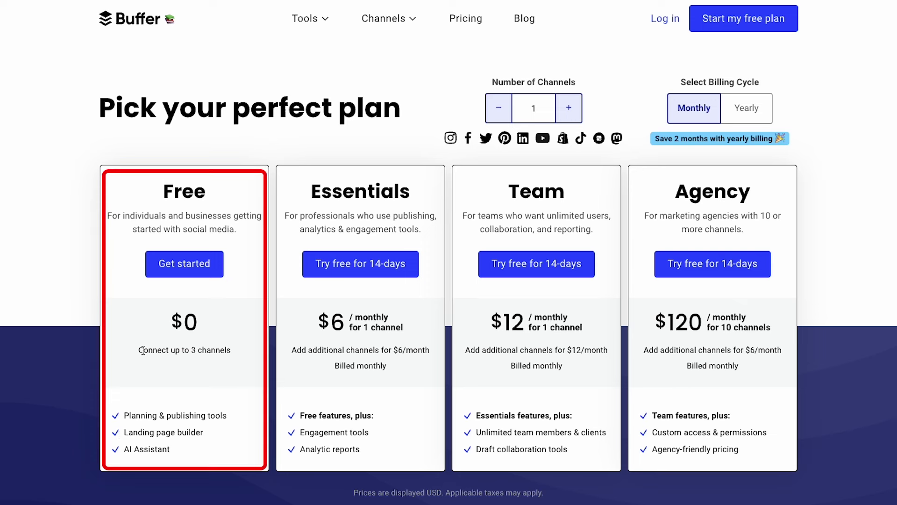
left_click_drag(138, 353, 242, 359)
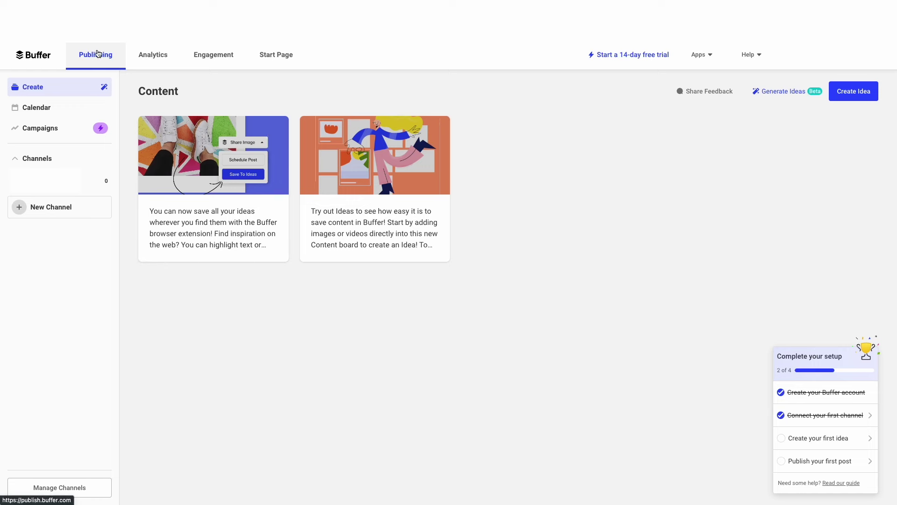
left_click(99, 54)
left_click(99, 58)
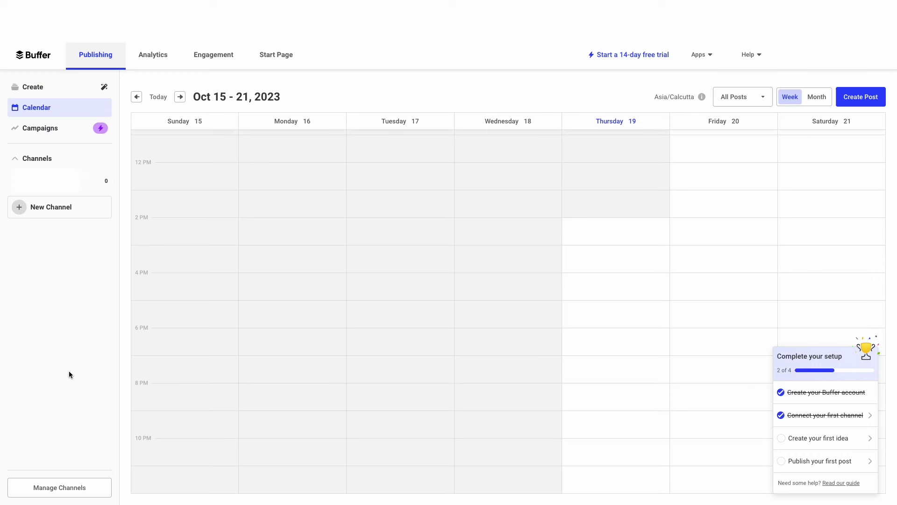
left_click(876, 102)
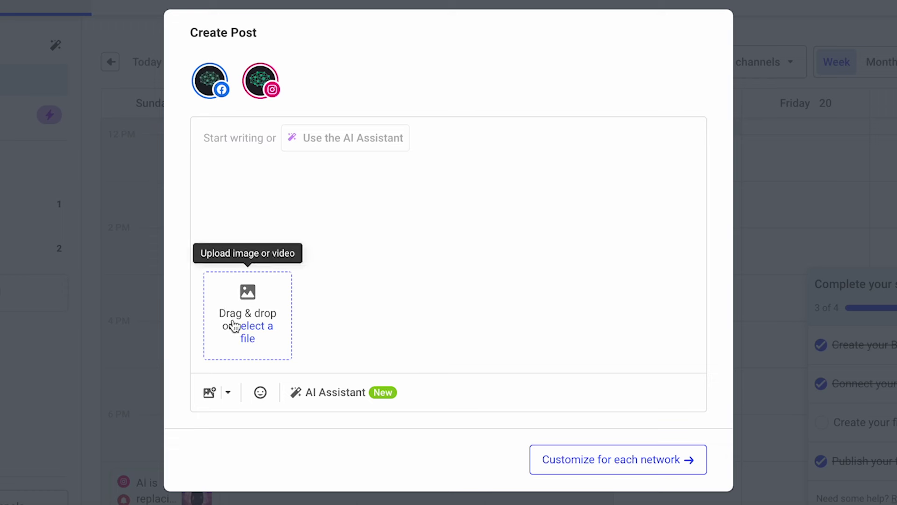
left_click(323, 248)
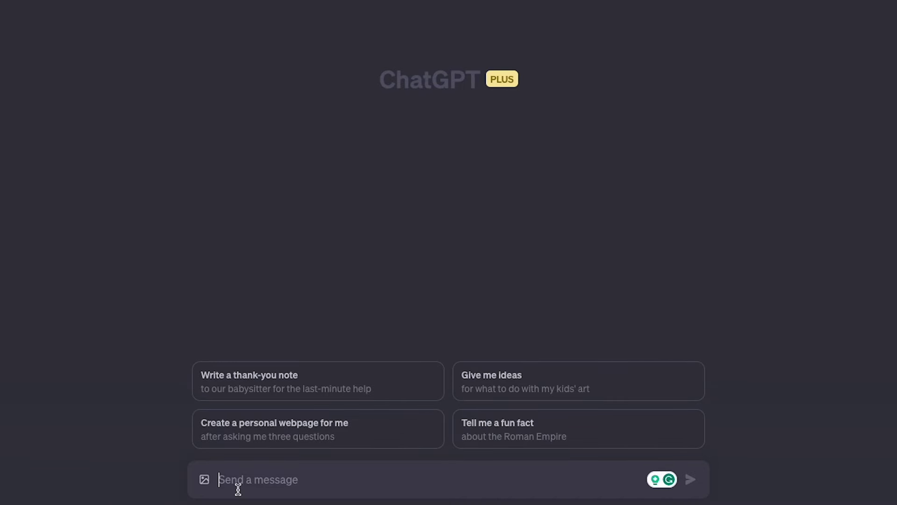
key("ctrl+v")
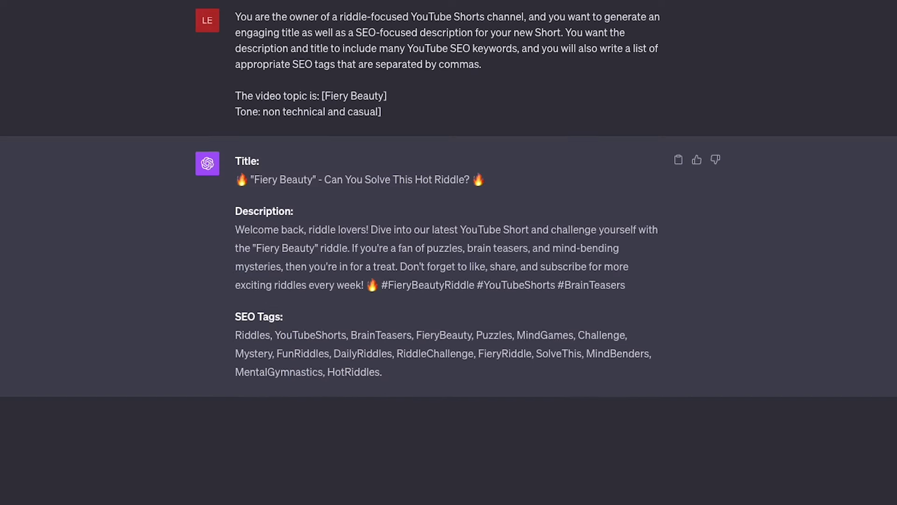
triple_click(236, 179)
right_click(236, 180)
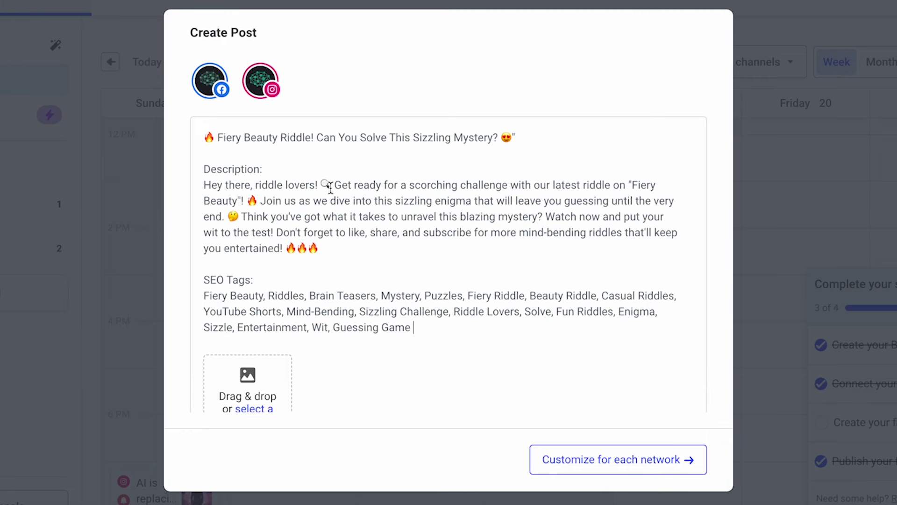
Step: Scroll down through the Buffer post draft
scroll(297, 147, "down", 2)
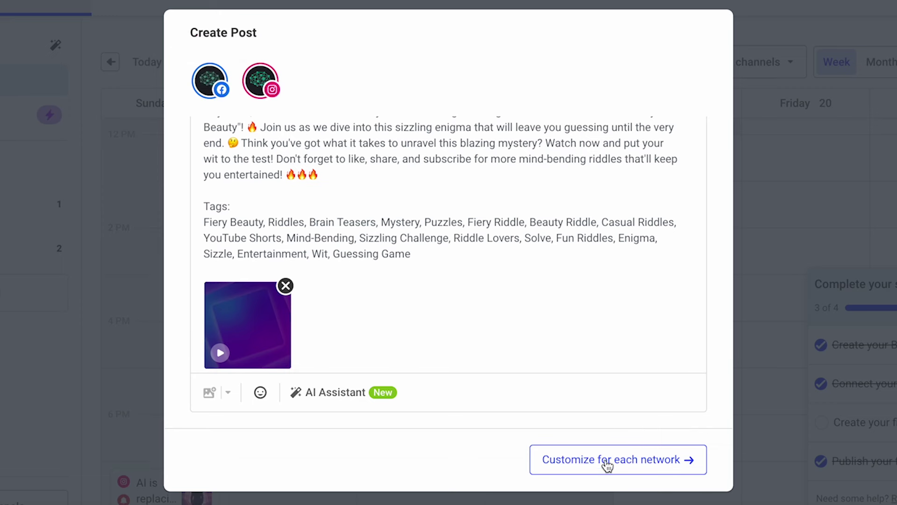
Step: Customize the post per network and add a hashtag line starting '#f' below the Facebook tags
left_click(608, 465)
left_click(416, 136)
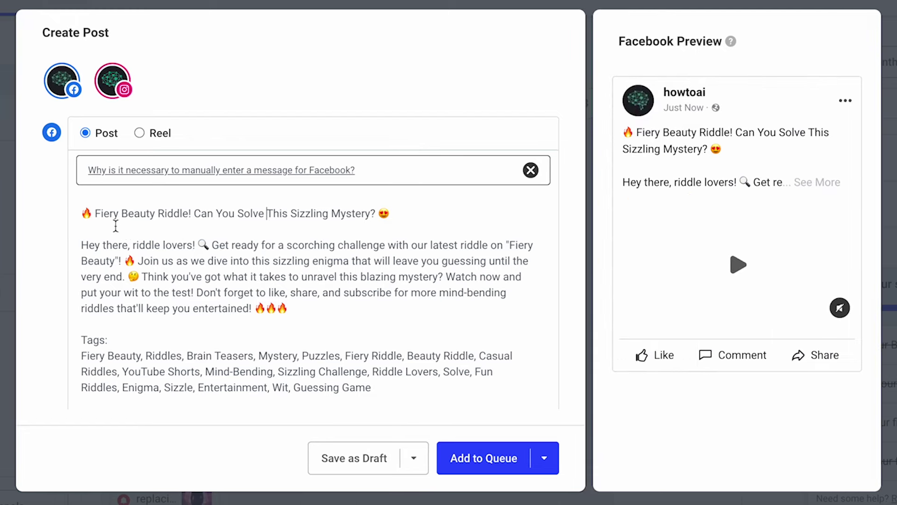
scroll(366, 227, "down", 3)
scroll(366, 231, "up", 1)
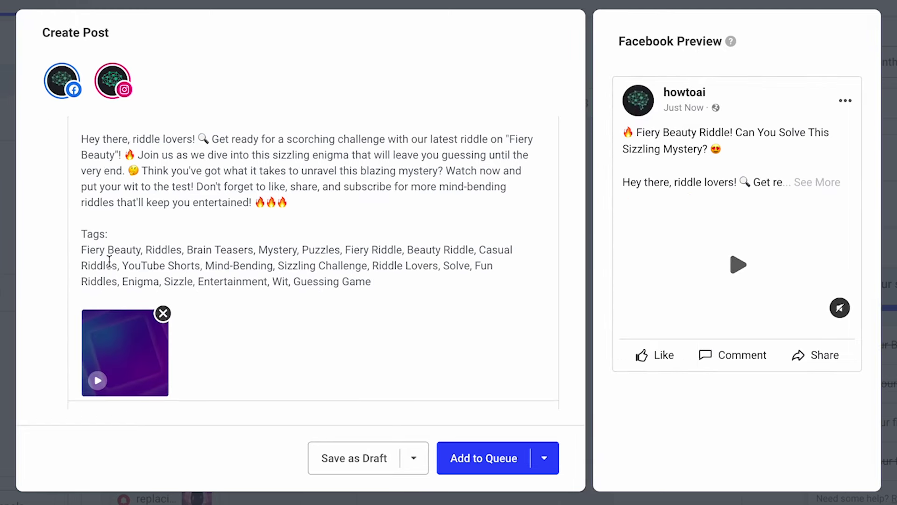
scroll(290, 280, "down", 2)
left_click(398, 221)
key("Return")
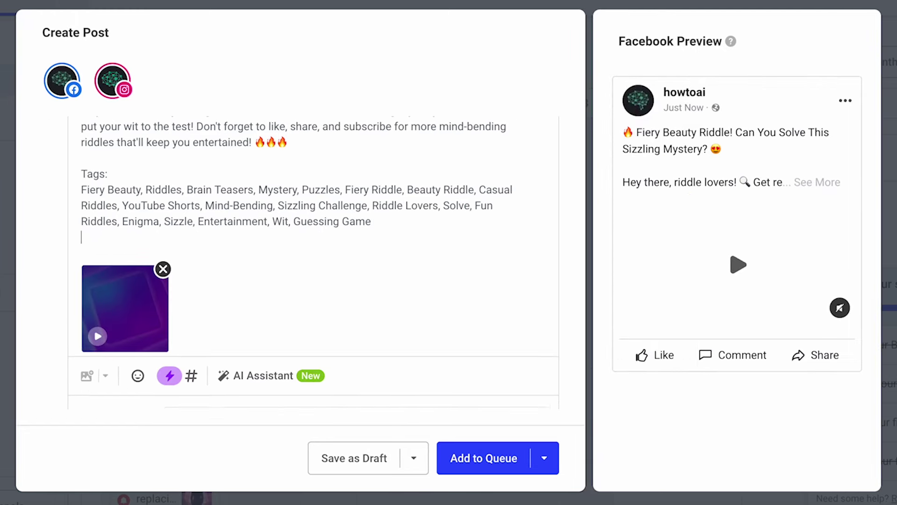
key("Return")
type("#fierybeauty")
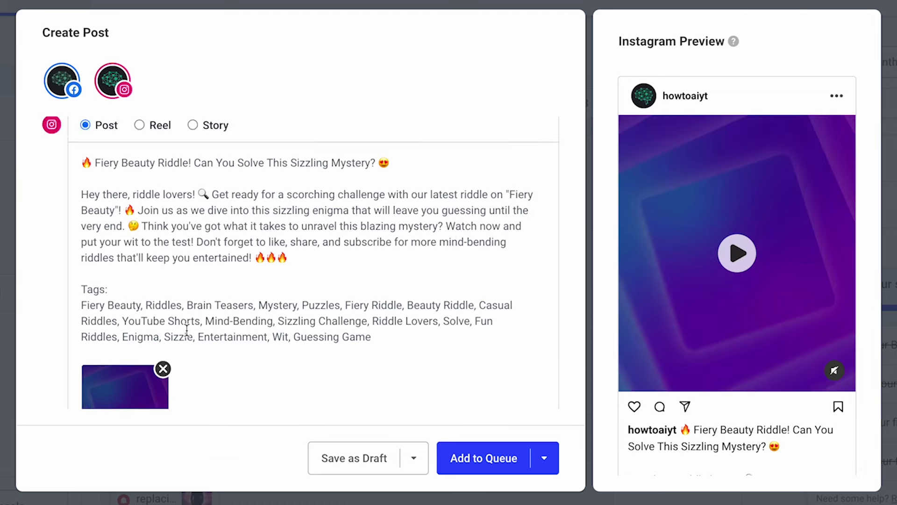
Step: Set the Facebook version to publish as a Reel and bring up the Add to Queue options
scroll(282, 326, "down", 1)
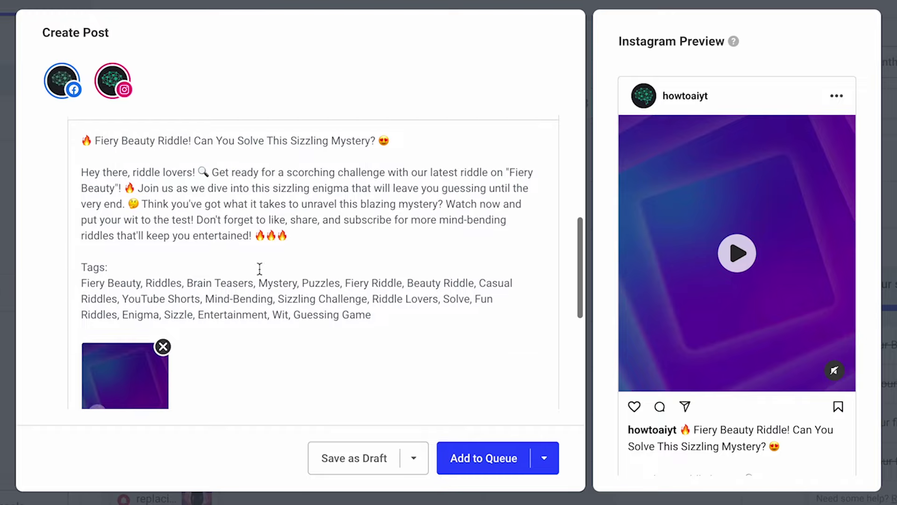
left_click(154, 178)
left_click(141, 133)
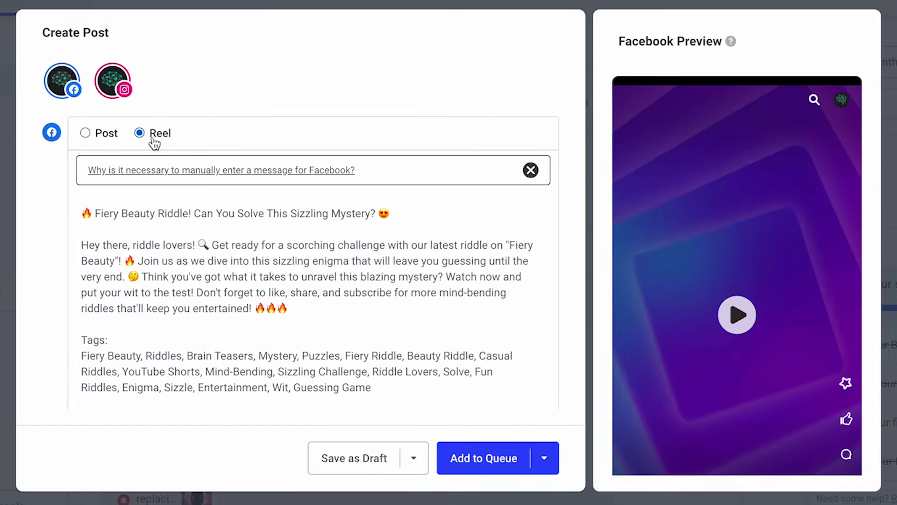
scroll(449, 398, "down", 5)
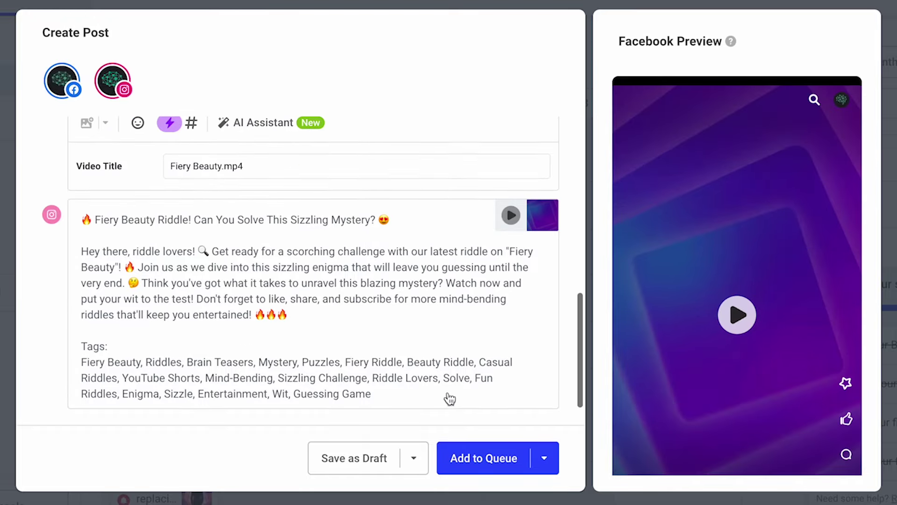
left_click(543, 453)
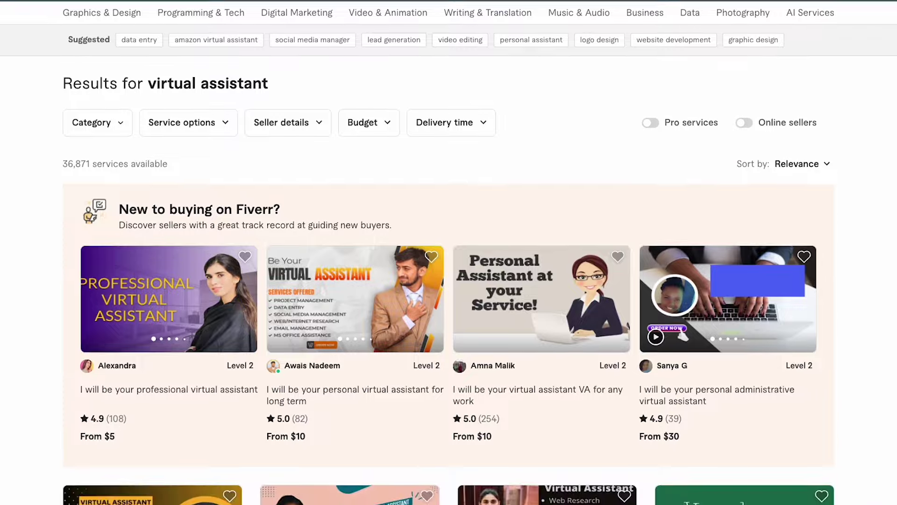
scroll(449, 252, "down", 3)
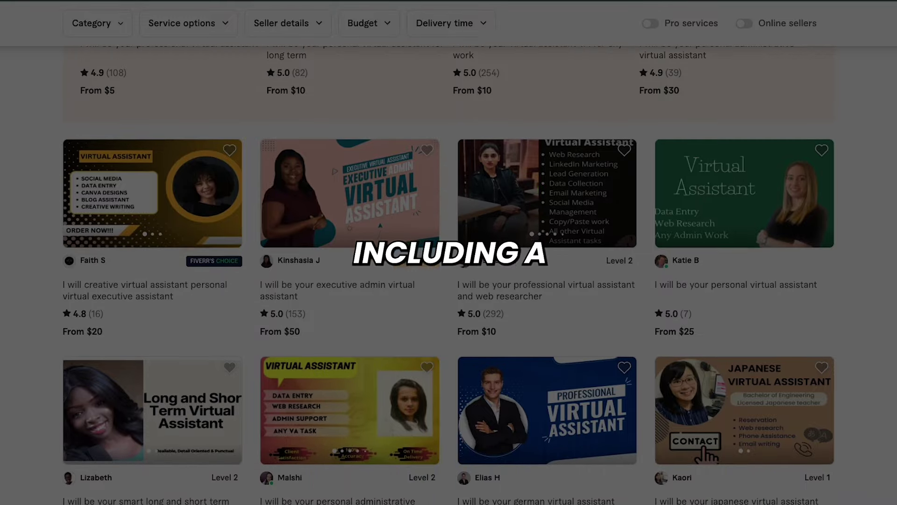
scroll(449, 252, "down", 3)
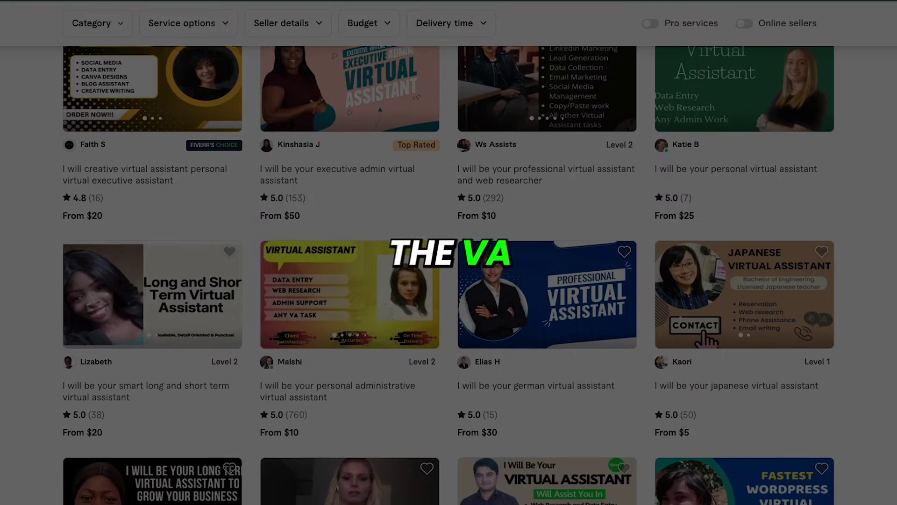
scroll(449, 252, "down", 3)
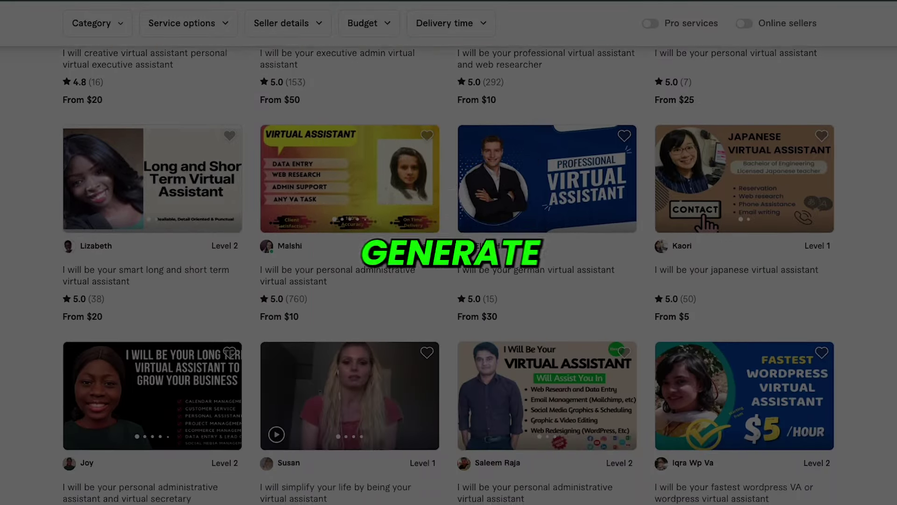
scroll(449, 252, "down", 3)
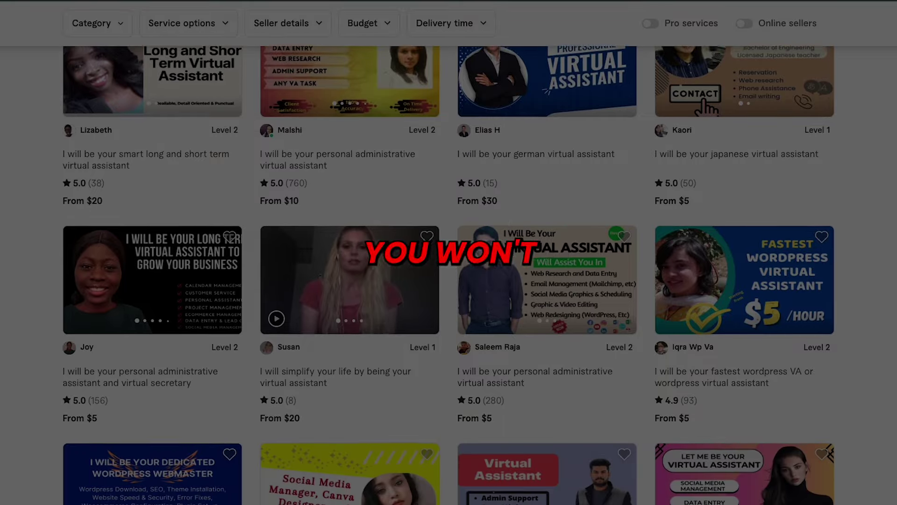
scroll(449, 252, "down", 2)
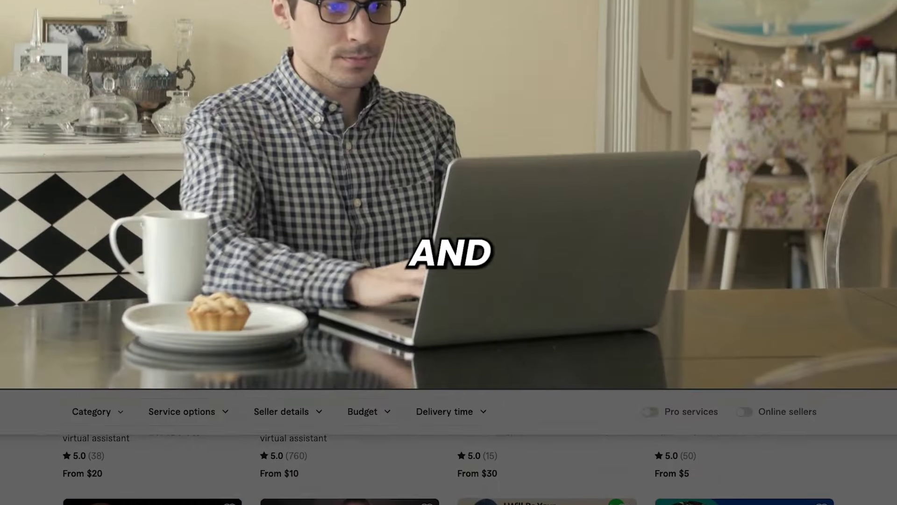